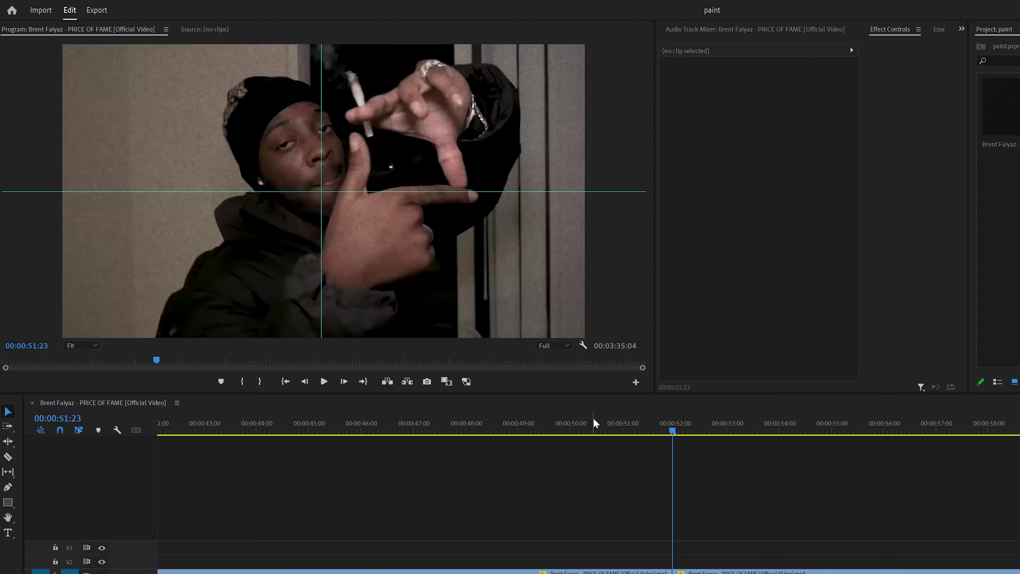
Export the video frame at 00:00:51:23 as a still and place it on the blank canvas in Photoshop
{"action": "left_click", "coordinate": [426, 382]}
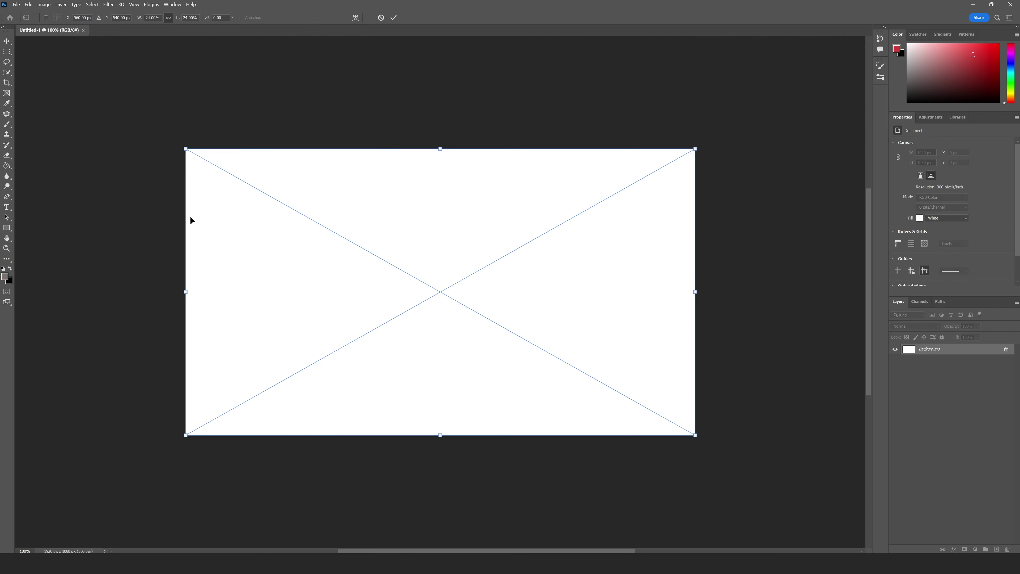
{"action": "key", "text": "ctrl+plus"}
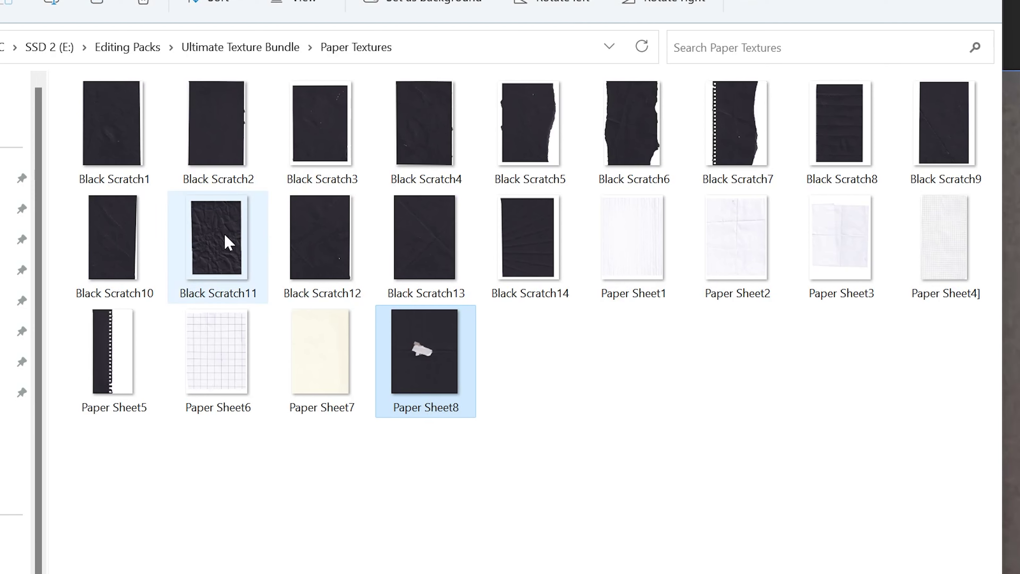
Place the Paper Sheet1 image from the Paper Textures folder above the base layer in Photoshop
{"action": "left_click", "coordinate": [229, 242]}
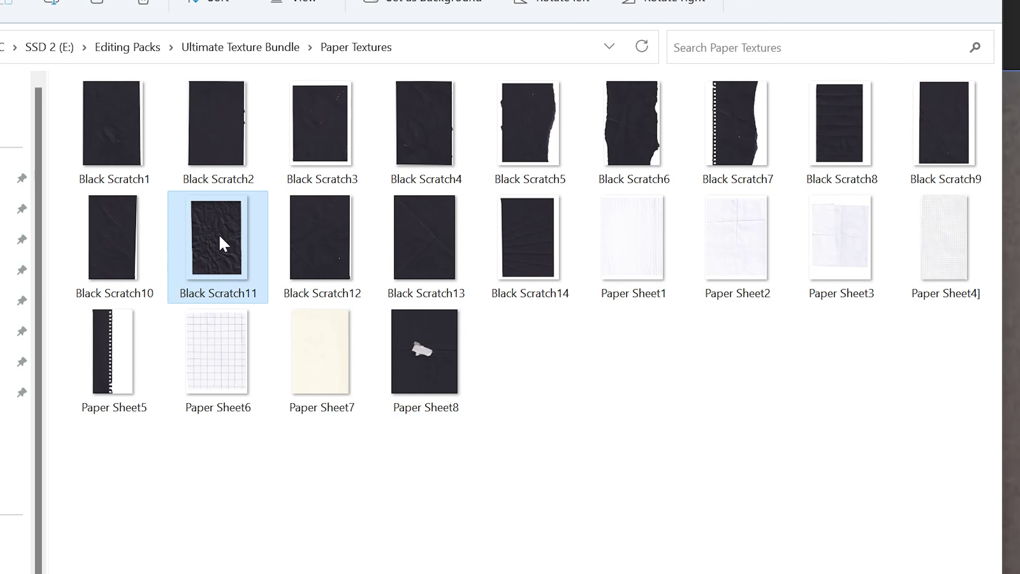
{"action": "left_click", "coordinate": [613, 257]}
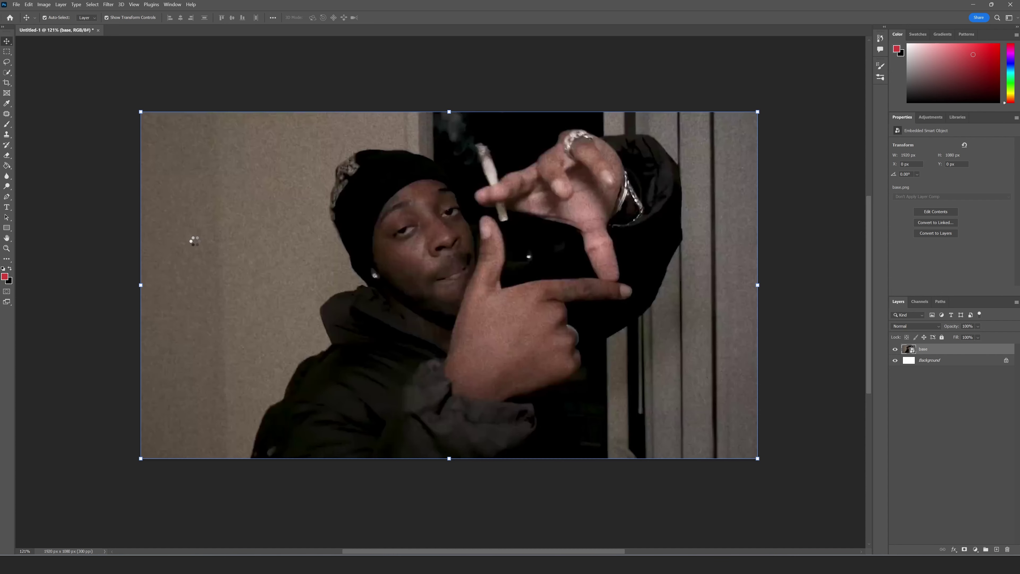
{"action": "key", "text": "Return"}
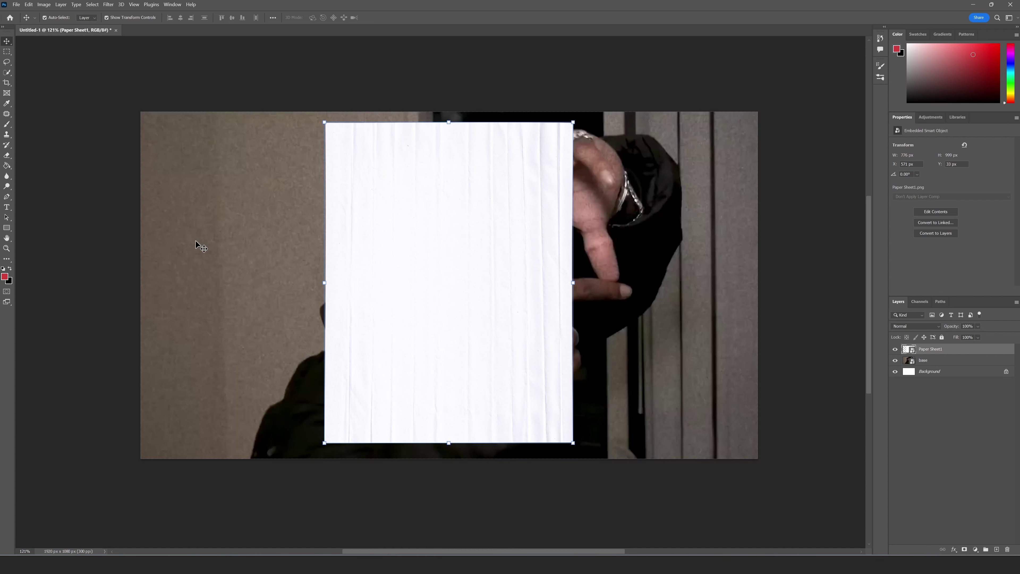
Set the Paper Sheet1 layer's blend mode to Linear Burn and rotate and enlarge it to cover the whole image
{"action": "left_click", "coordinate": [928, 326]}
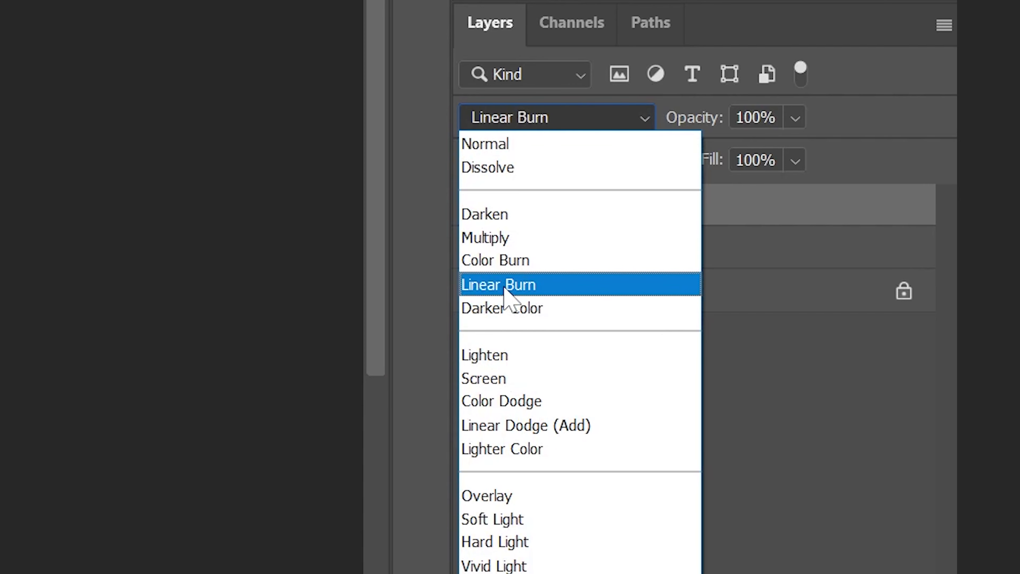
{"action": "left_click", "coordinate": [504, 285]}
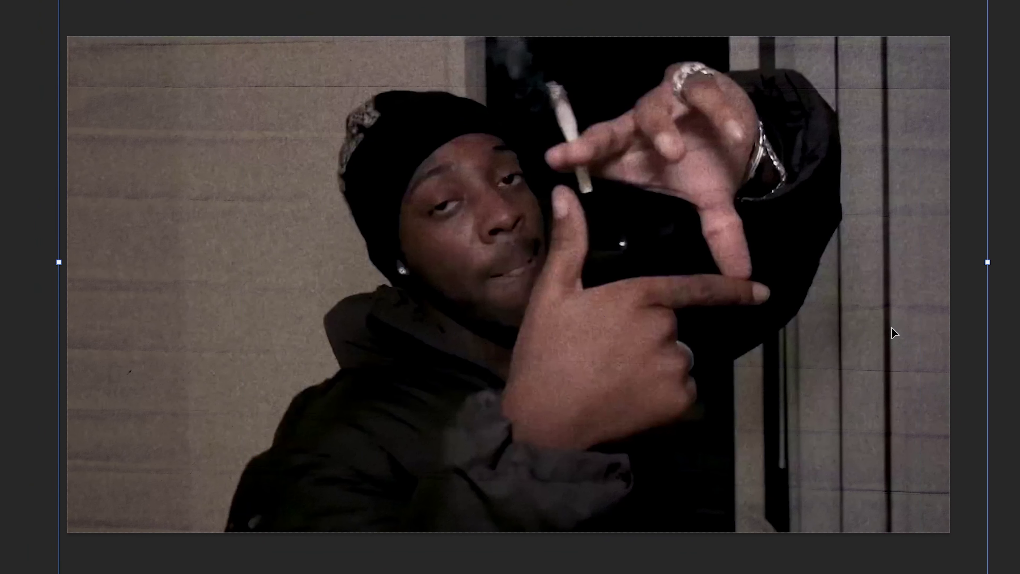
{"action": "left_click_drag", "start_coordinate": [891, 333], "coordinate": [899, 338]}
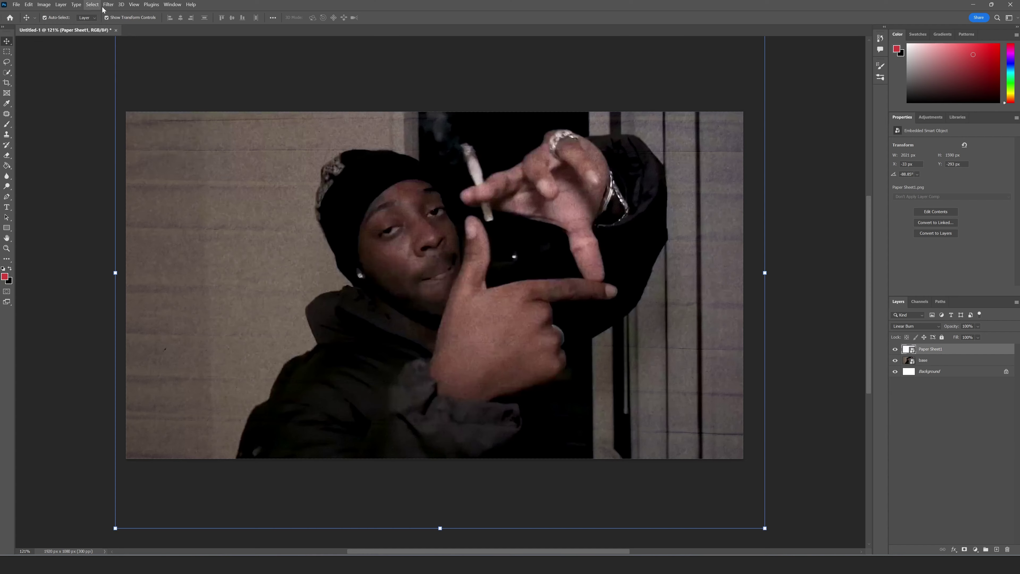
Open the Add Noise filter for the Paper Sheet1 layer
{"action": "left_click", "coordinate": [109, 5]}
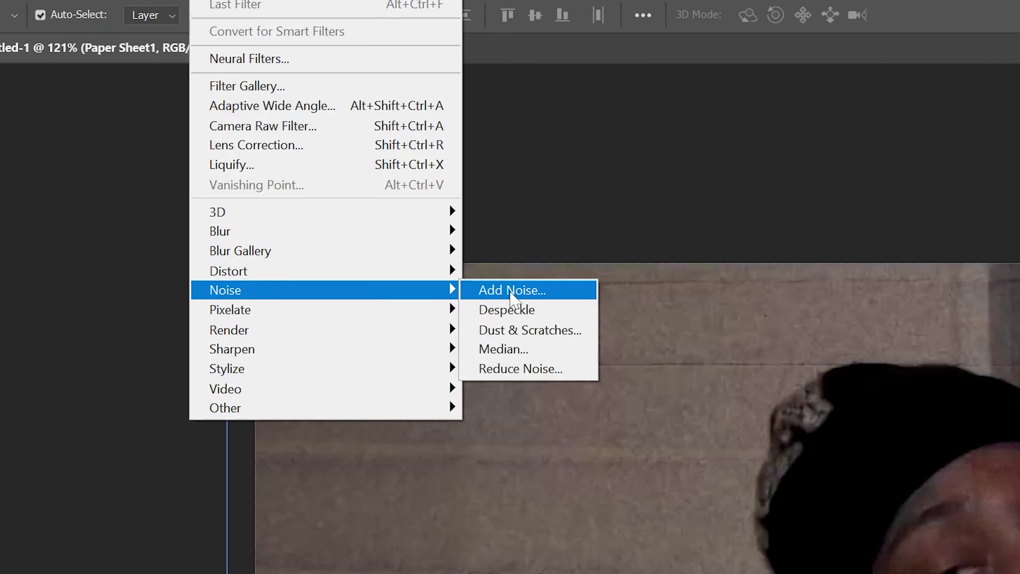
{"action": "left_click", "coordinate": [223, 121]}
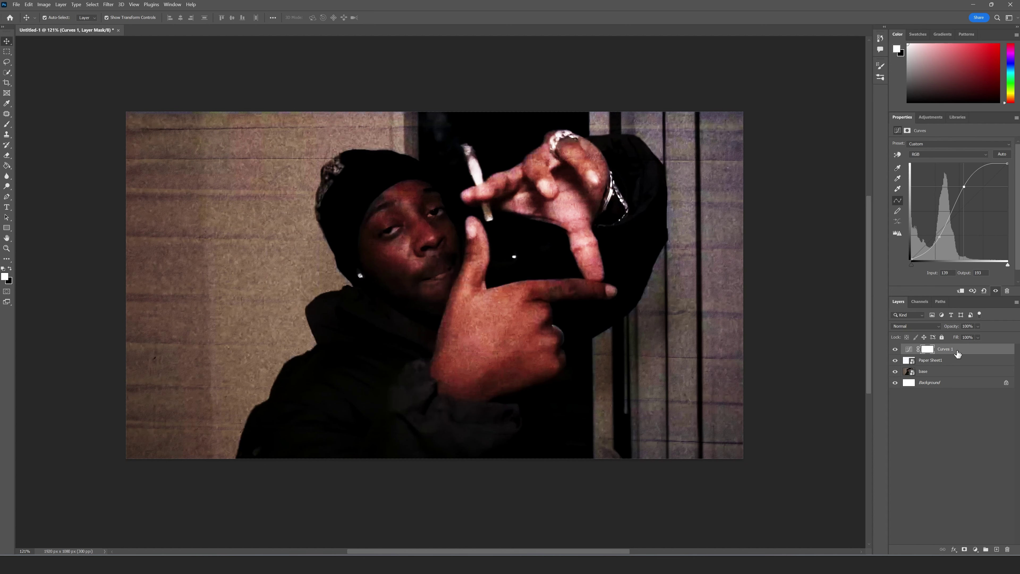
Clip the Curves 1 adjustment layer to Paper Sheet1 and apply a Hue/Saturation adjustment to the paper texture
{"action": "right_click", "coordinate": [958, 353]}
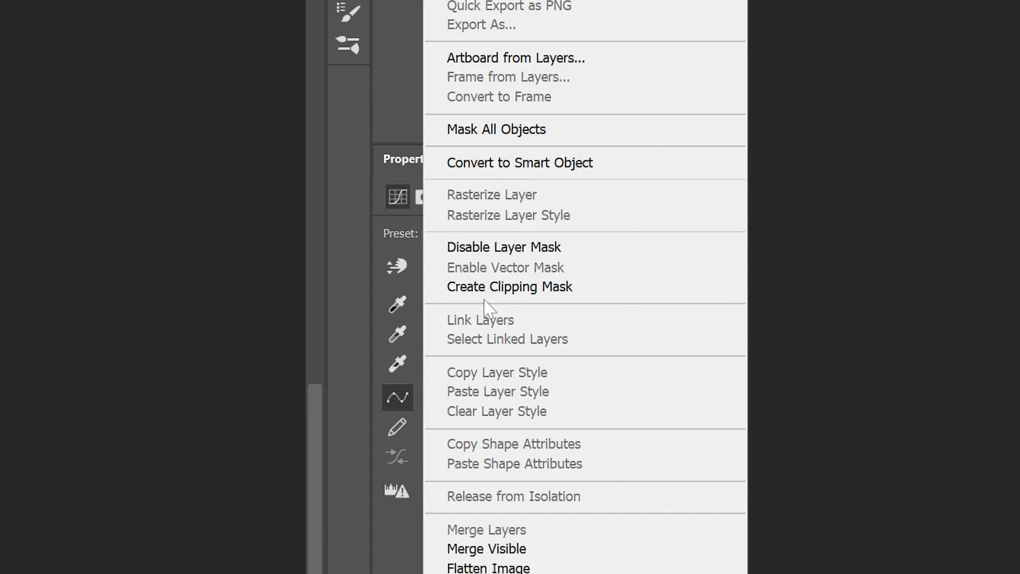
{"action": "left_click", "coordinate": [484, 300]}
{"action": "left_click", "coordinate": [43, 4]}
{"action": "mouse_move", "coordinate": [56, 25]}
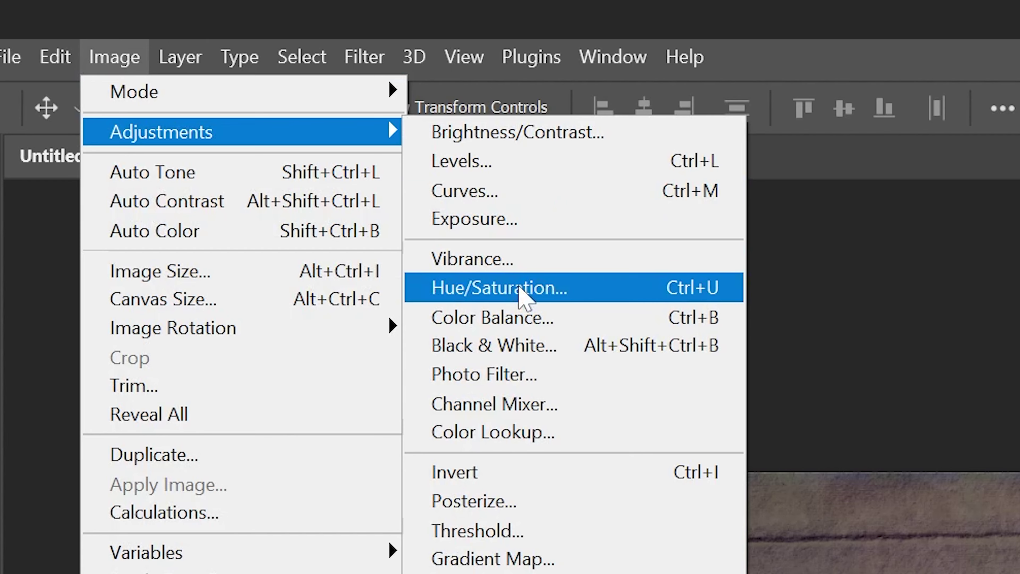
{"action": "left_click", "coordinate": [150, 65]}
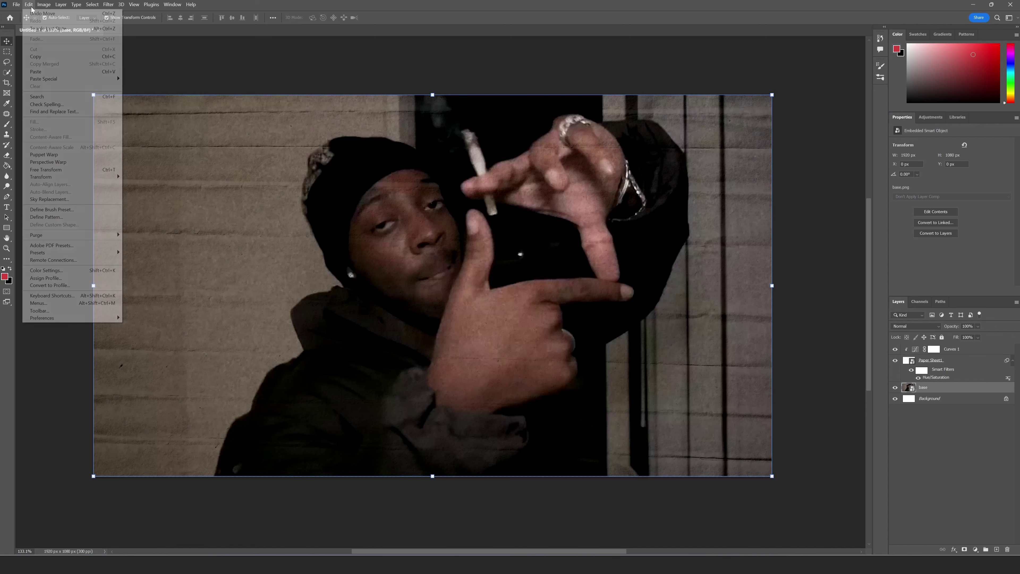
Apply a Curves adjustment to the base layer that raises the black point to an output of 18
{"action": "mouse_move", "coordinate": [44, 8]}
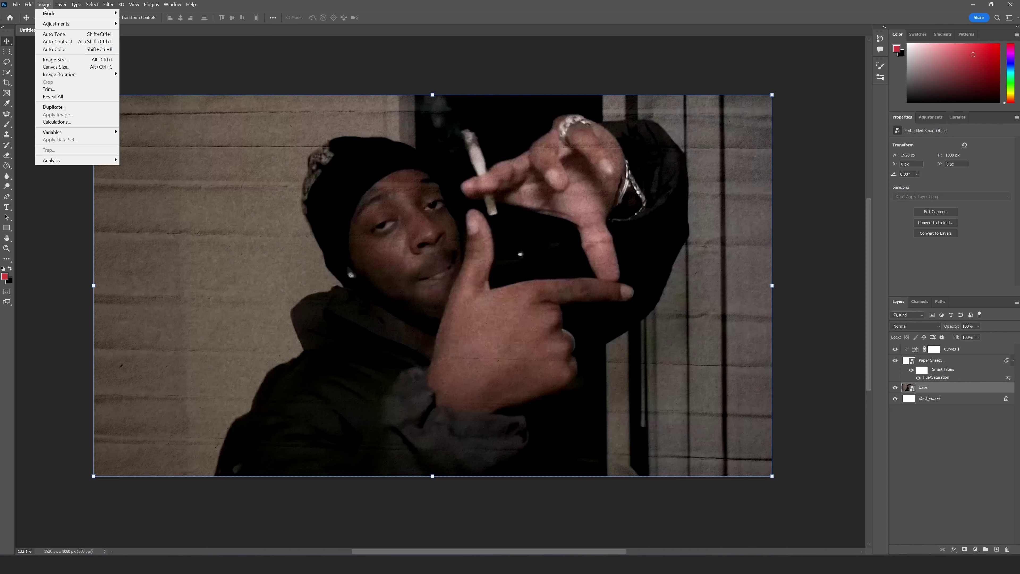
{"action": "mouse_move", "coordinate": [52, 25]}
{"action": "left_click", "coordinate": [132, 39]}
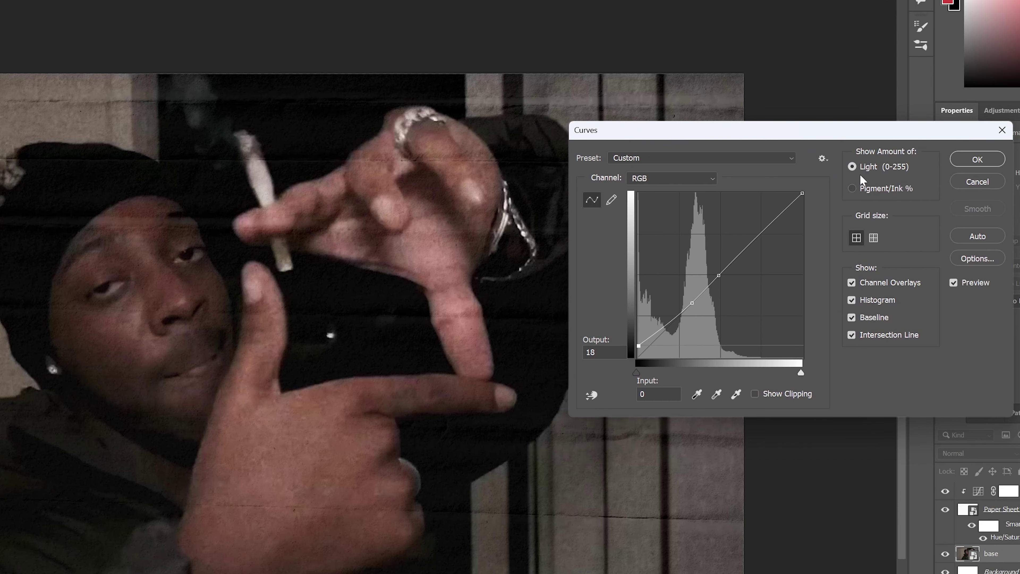
{"action": "left_click", "coordinate": [977, 168]}
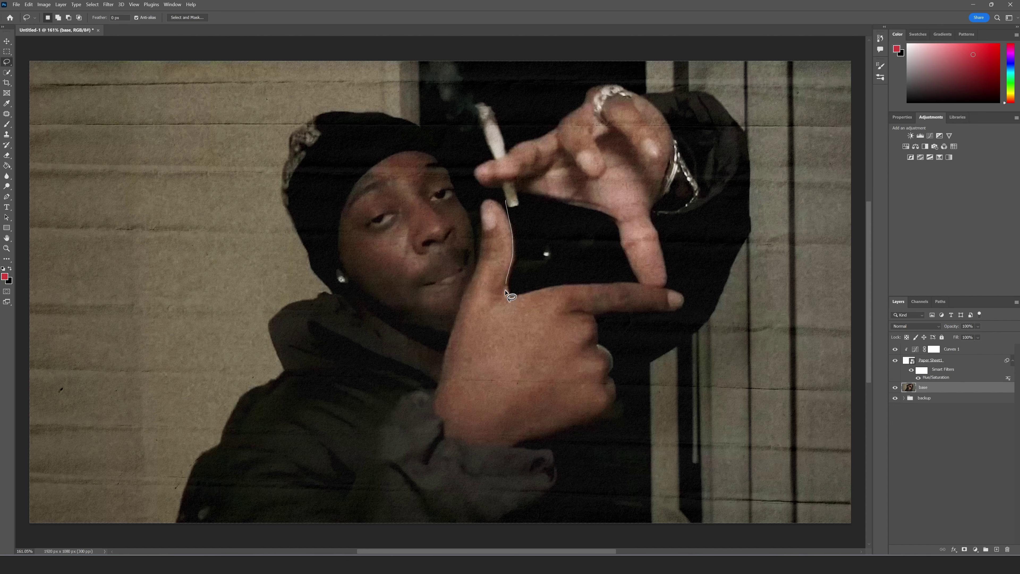
Outline the area framed by the fingers on the base layer with the Lasso and cut it out
{"action": "left_click_drag", "start_coordinate": [556, 289], "coordinate": [643, 286]}
{"action": "left_click_drag", "start_coordinate": [621, 246], "coordinate": [610, 217]}
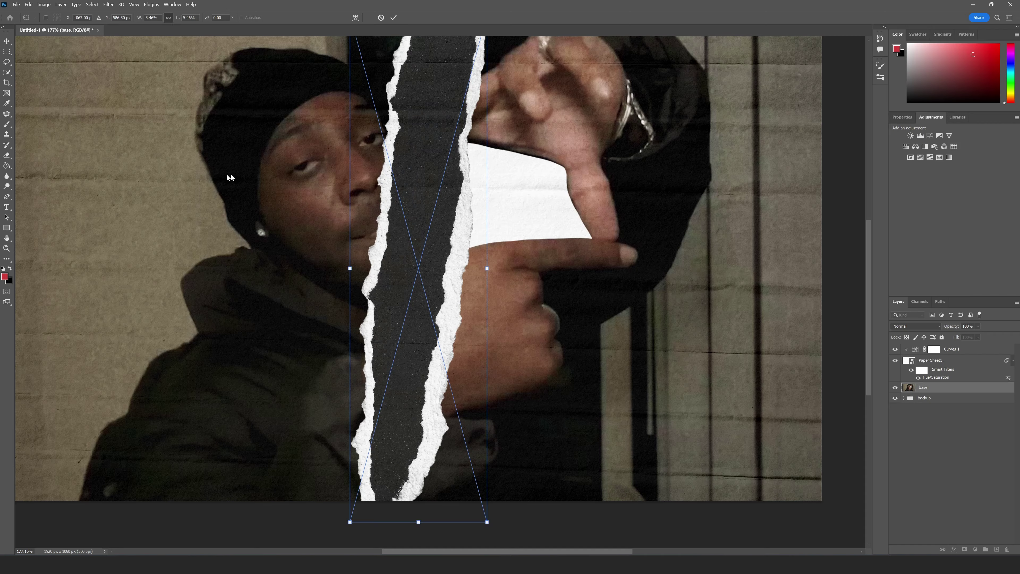
Place the Long5 torn-paper strip above all layers and fit it horizontally along the cut-out's lower edge
{"action": "key", "text": "Return"}
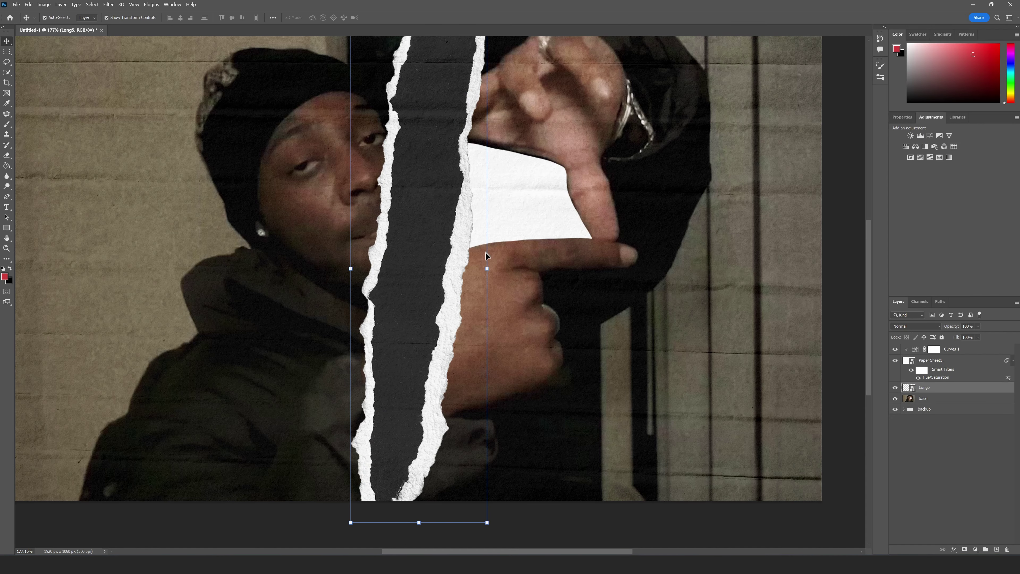
{"action": "left_click_drag", "start_coordinate": [504, 222], "coordinate": [529, 251]}
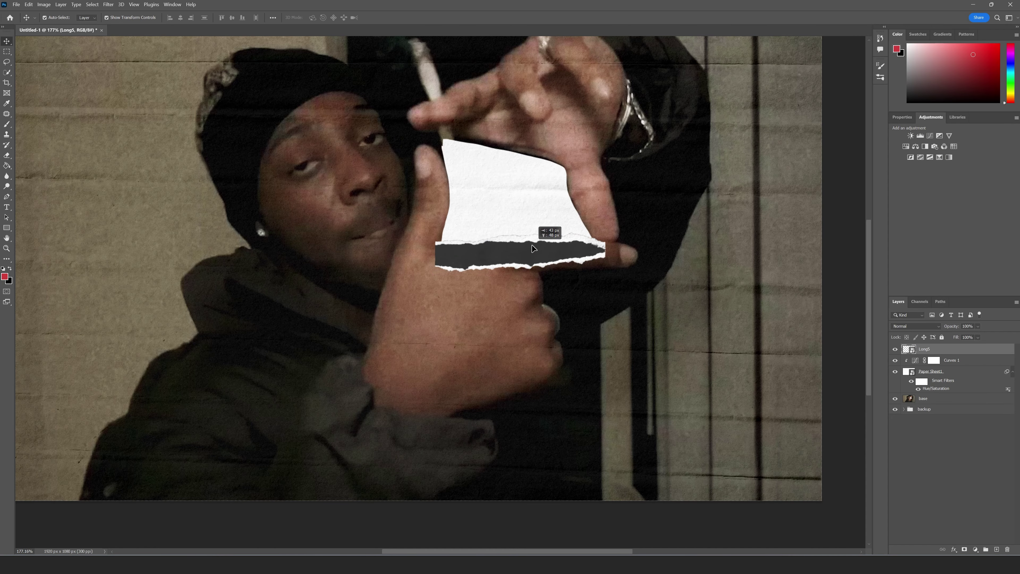
Erase the dark centre of the torn-paper strip with the Magic Eraser, keeping its white torn edges
{"action": "scroll", "coordinate": [533, 249], "scroll_direction": "up", "scroll_amount": 5}
{"action": "left_click", "coordinate": [7, 155]}
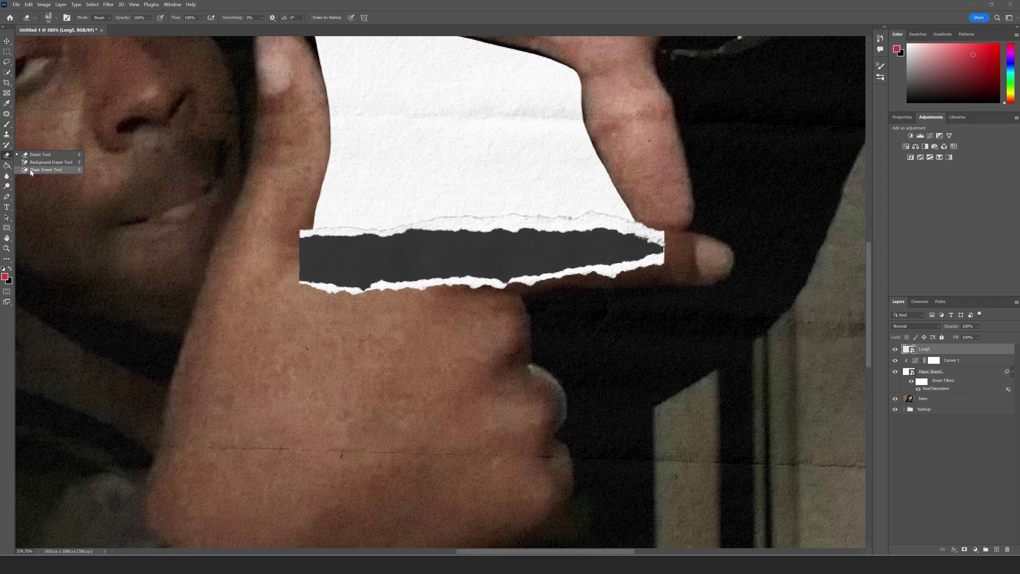
{"action": "left_click", "coordinate": [395, 272]}
{"action": "left_click", "coordinate": [503, 212]}
{"action": "left_click", "coordinate": [487, 252]}
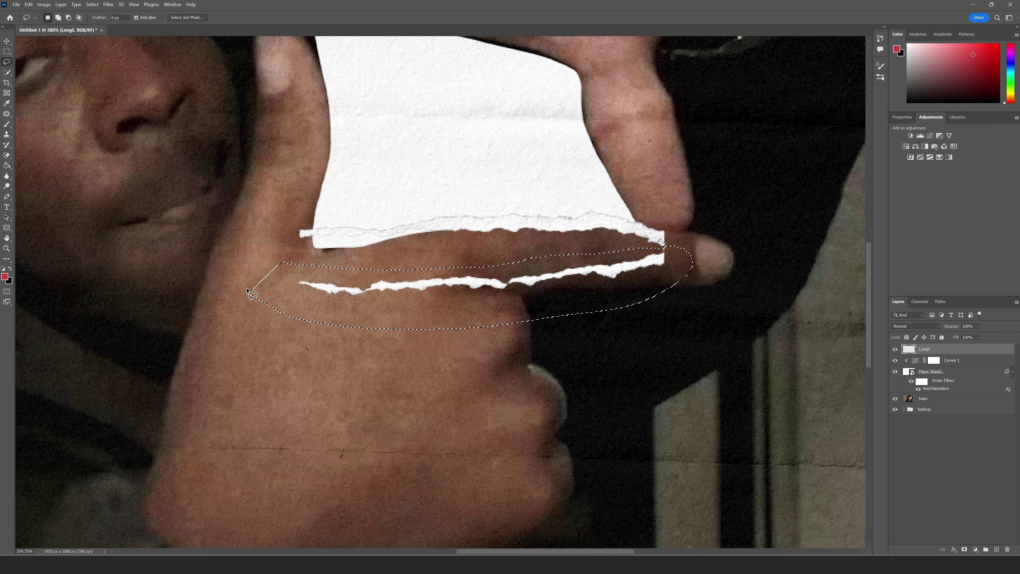
Start Puppet Warp on the Long5 torn-paper edge along the lower side of the cut-out
{"action": "left_click", "coordinate": [26, 6]}
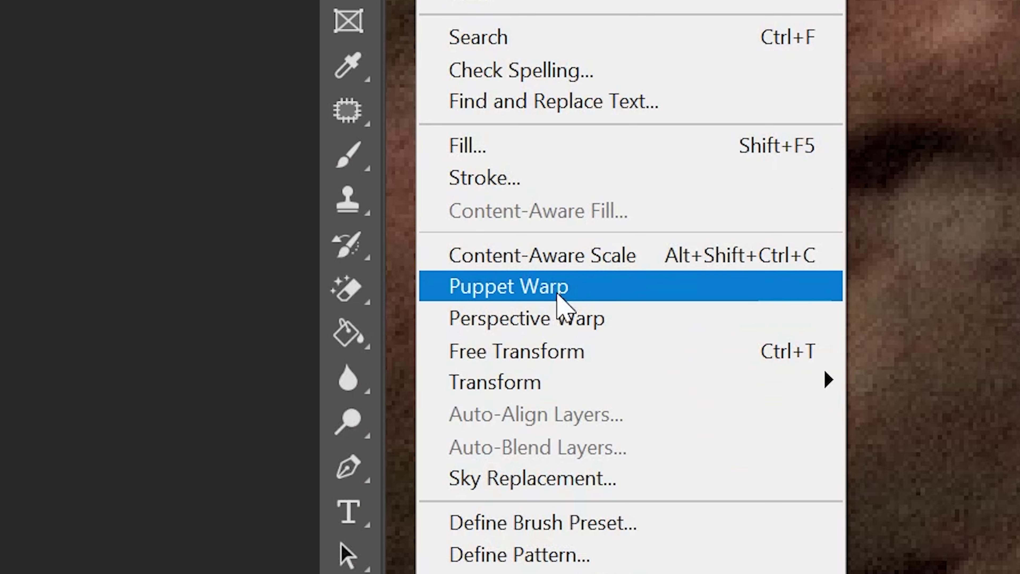
{"action": "left_click", "coordinate": [47, 155]}
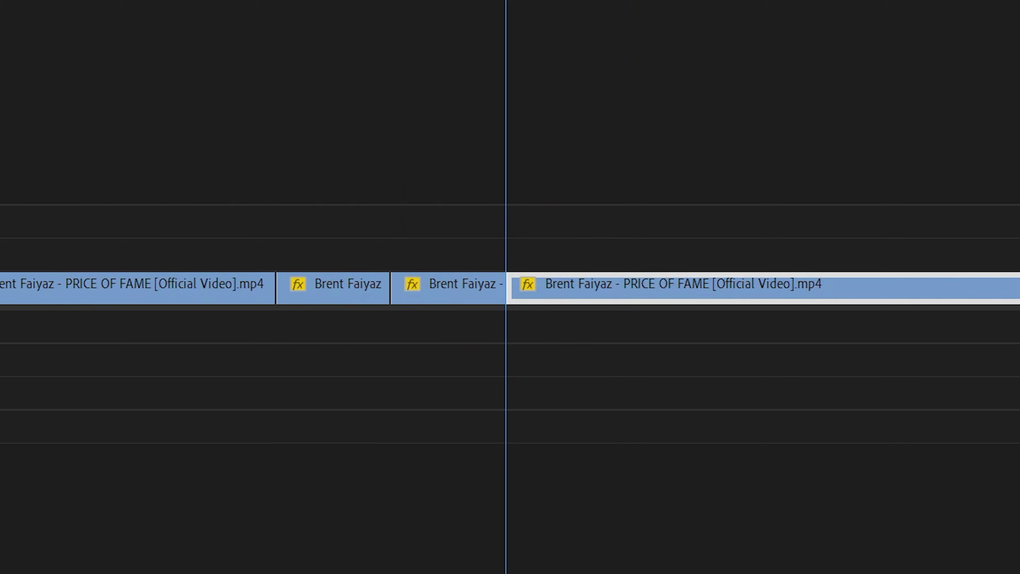
Switch to Premiere Pro and split the video clip into consecutive segments of three frames each
{"action": "left_click", "coordinate": [623, 287]}
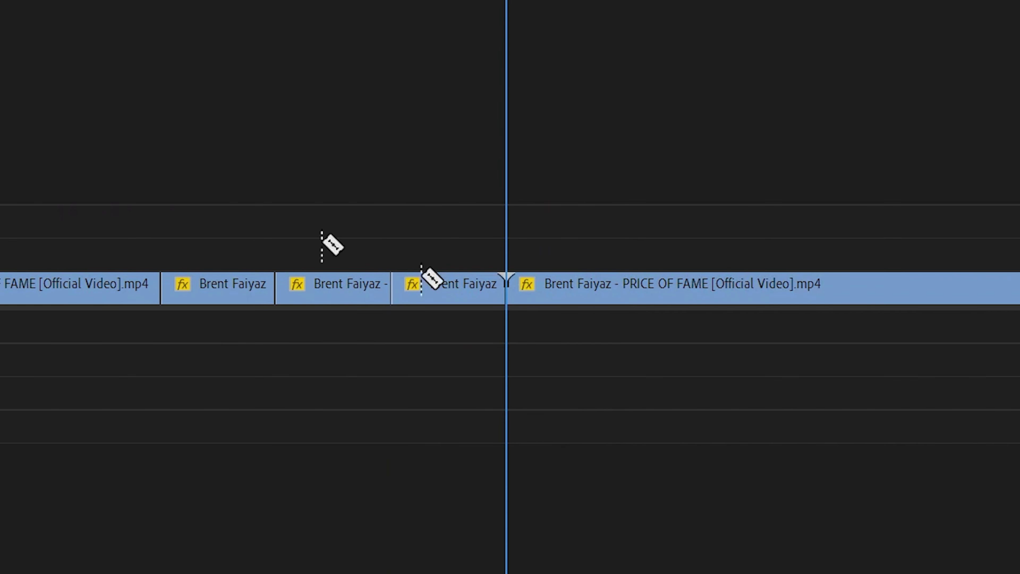
{"action": "left_click", "coordinate": [620, 288]}
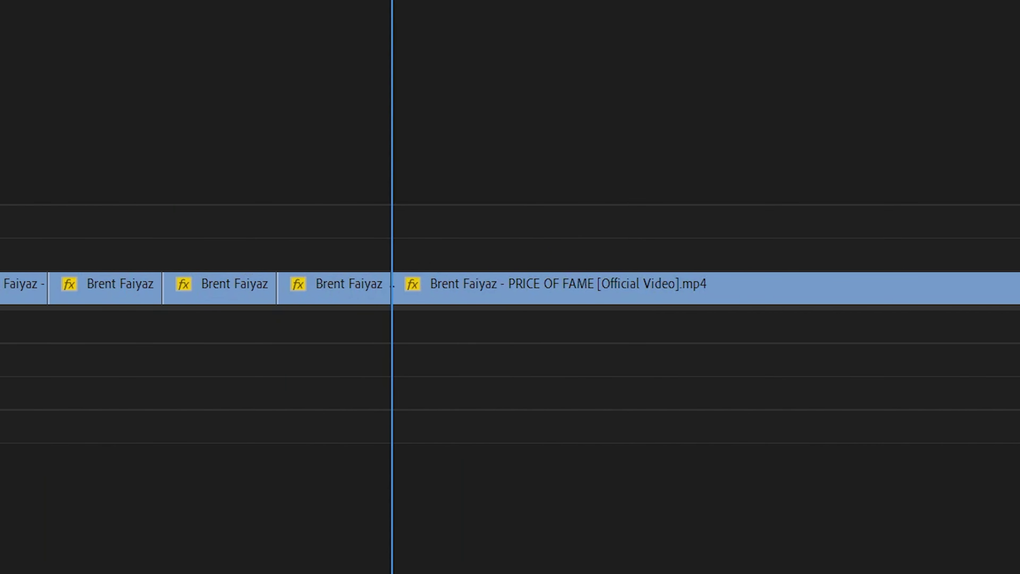
{"action": "left_click", "coordinate": [507, 285]}
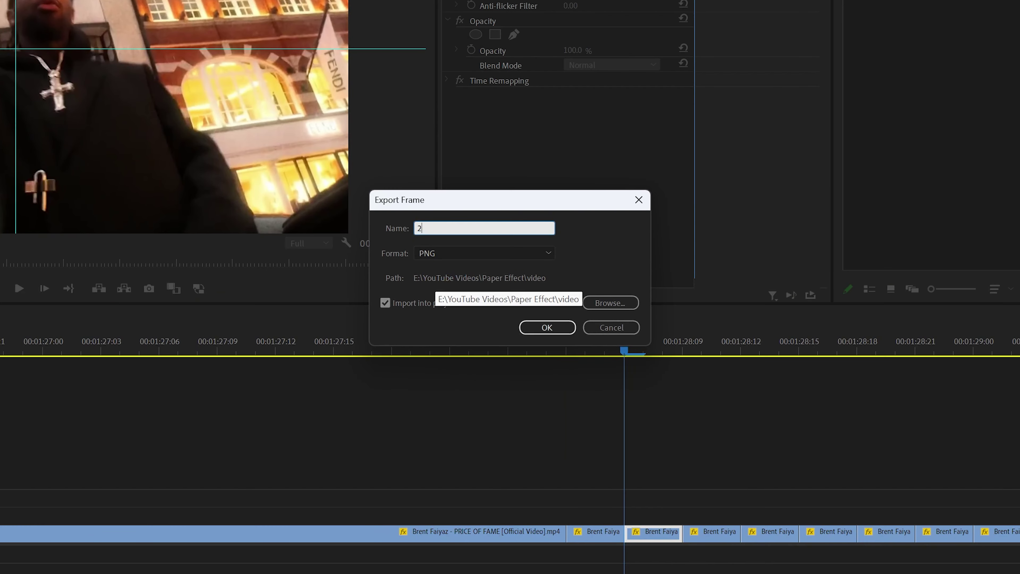
Export the first frames of the segments up to 00:01:28:15 as PNG stills named 2 to 5, imported into the project
{"action": "left_click", "coordinate": [546, 327]}
{"action": "left_click", "coordinate": [173, 289]}
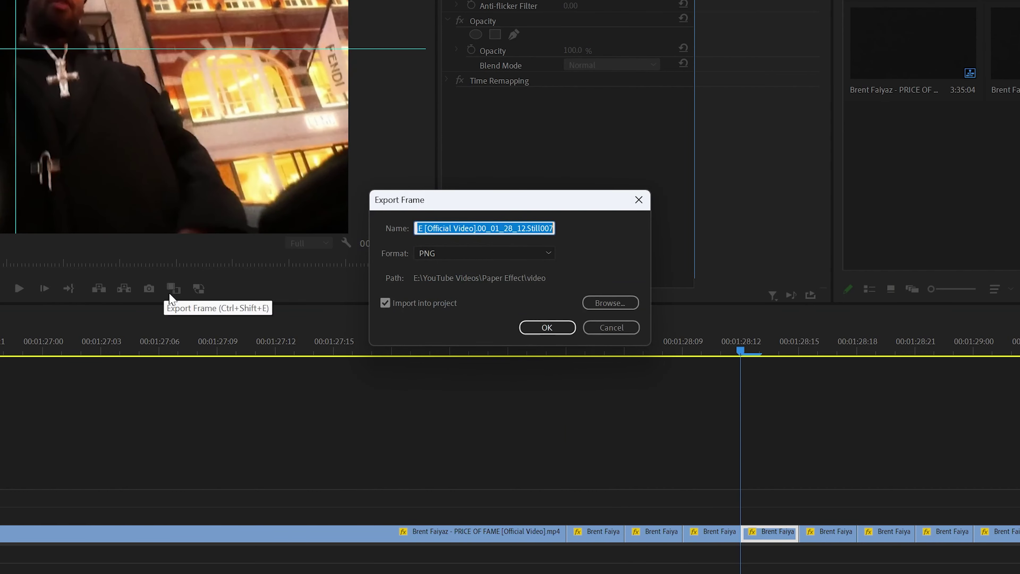
{"action": "key", "text": "Return"}
{"action": "left_click", "coordinate": [800, 353]}
{"action": "left_click", "coordinate": [149, 288]}
{"action": "left_click", "coordinate": [546, 327]}
Export the frames at 00:01:28:18, 00:01:28:21 and 00:01:29:00 as PNG stills named 6, 7 and 8
{"action": "left_click", "coordinate": [856, 353]}
{"action": "left_click", "coordinate": [146, 290]}
{"action": "key", "text": "Return"}
{"action": "left_click", "coordinate": [915, 352]}
{"action": "left_click", "coordinate": [149, 288]}
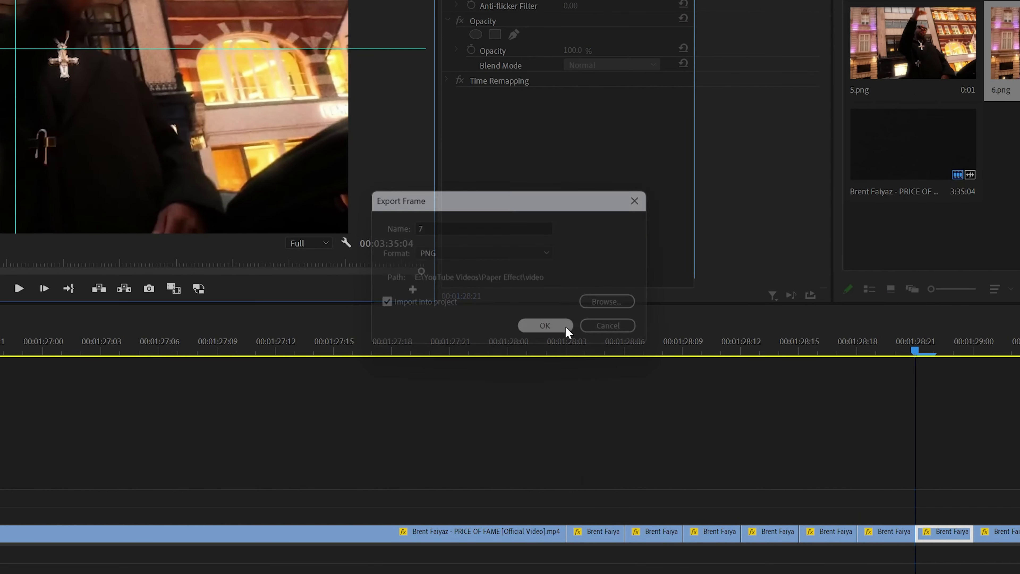
{"action": "left_click", "coordinate": [563, 333]}
{"action": "left_click", "coordinate": [972, 353]}
{"action": "left_click", "coordinate": [148, 288]}
{"action": "key", "text": "Return"}
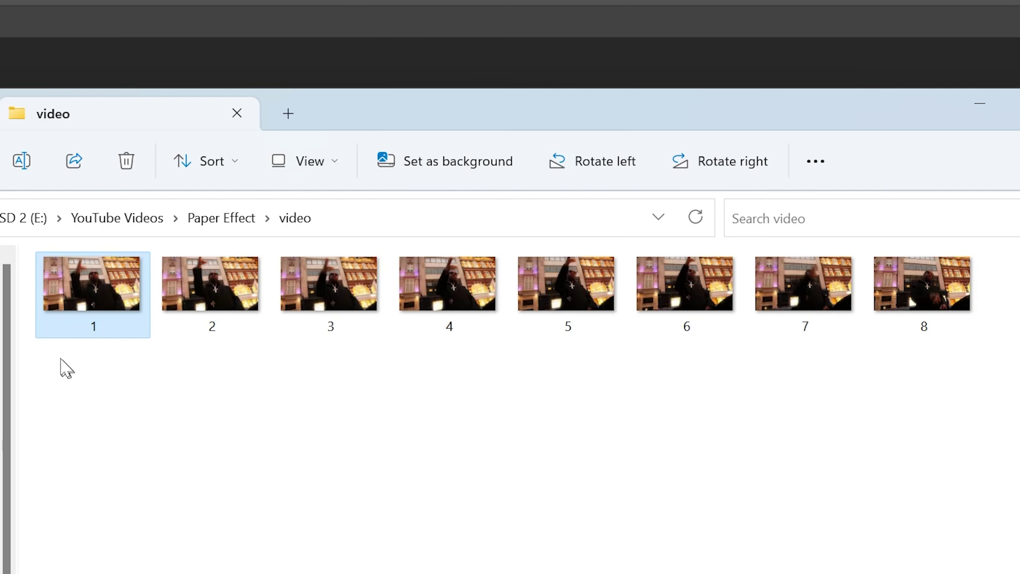
Select the eight stills in the video folder and place them in the Photoshop document beneath the base layer
{"action": "left_click_drag", "start_coordinate": [60, 354], "coordinate": [883, 288]}
{"action": "left_click_drag", "start_coordinate": [886, 293], "coordinate": [509, 442]}
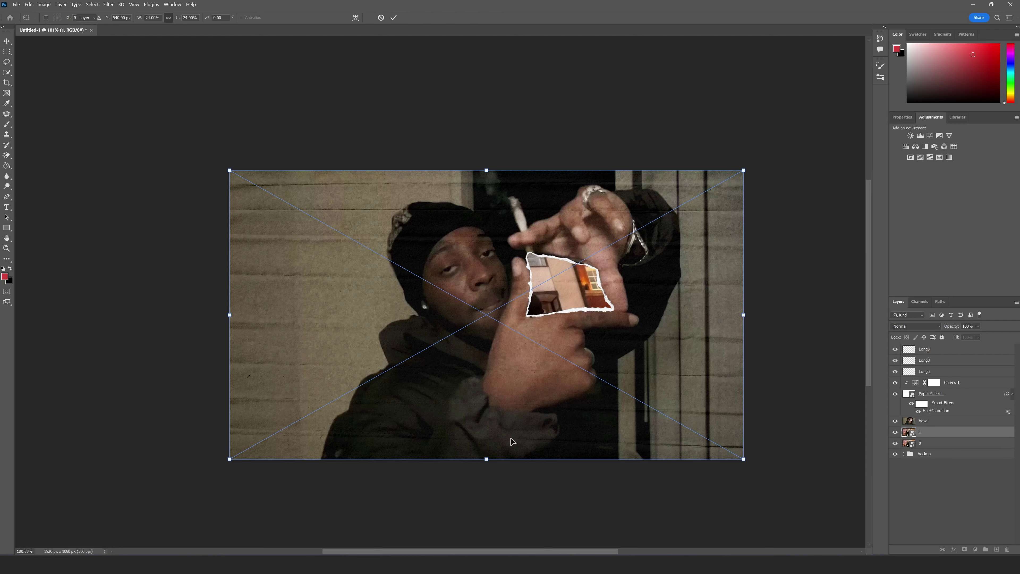
{"action": "key", "text": "Return"}
Select all eight still layers and scale and move them together to fit the opening framed by the fingers
{"action": "left_click", "coordinate": [921, 513], "text": "shift"}
{"action": "key", "text": "ctrl+t"}
{"action": "left_click_drag", "start_coordinate": [744, 315], "coordinate": [655, 311]}
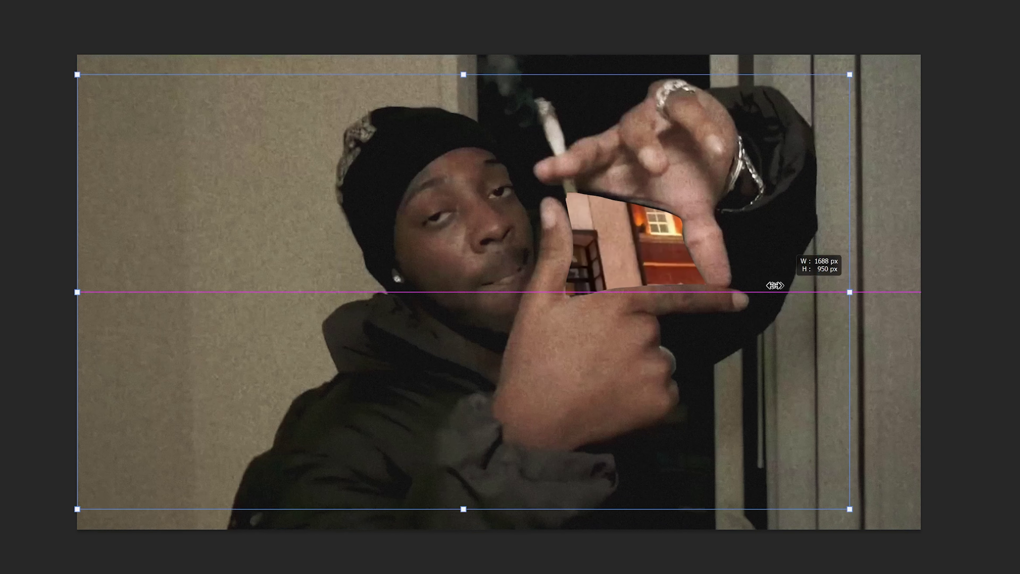
{"action": "left_click_drag", "start_coordinate": [776, 285], "coordinate": [358, 293]}
{"action": "left_click_drag", "start_coordinate": [232, 293], "coordinate": [646, 253]}
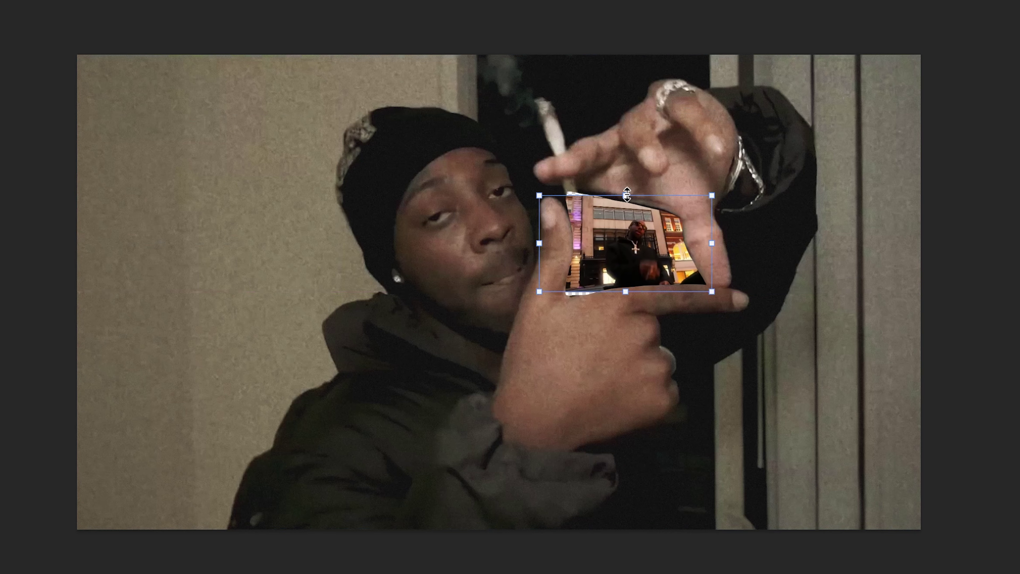
{"action": "left_click_drag", "start_coordinate": [758, 120], "coordinate": [699, 162]}
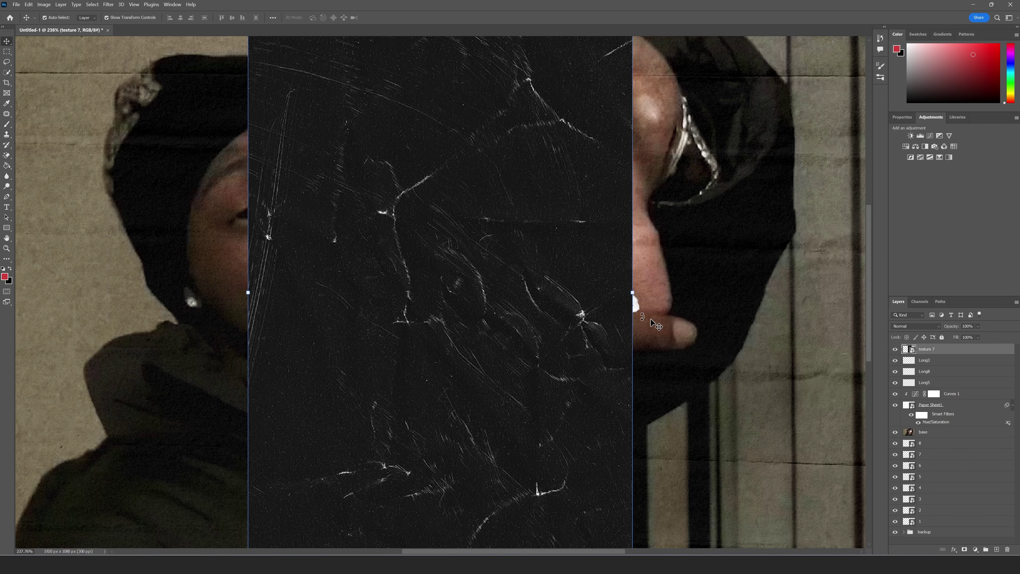
Move the texture 7 layer directly beneath base and change its blending mode so the scratches overlay the framed stills
{"action": "left_click_drag", "start_coordinate": [911, 351], "coordinate": [920, 440]}
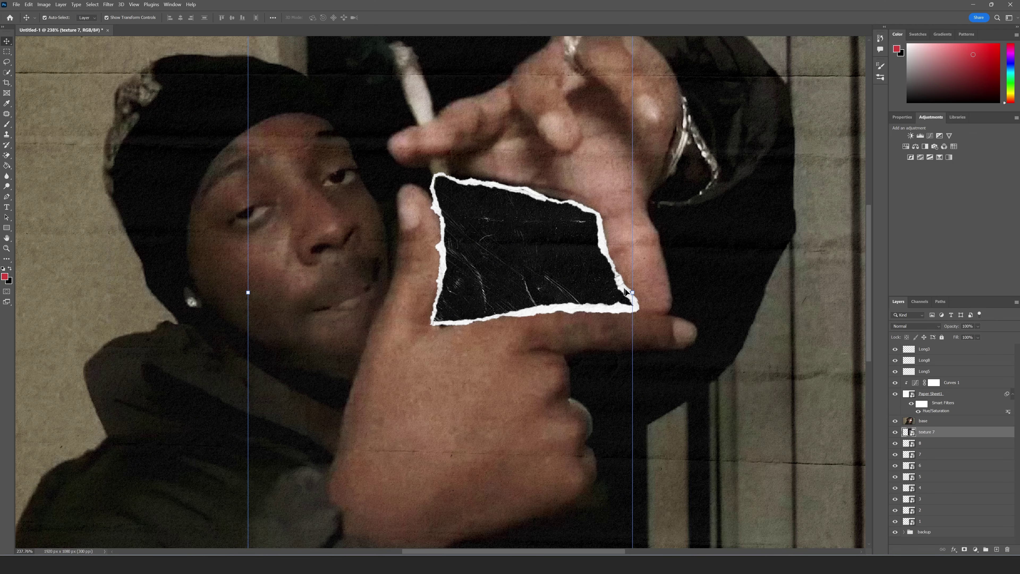
{"action": "left_click", "coordinate": [916, 327]}
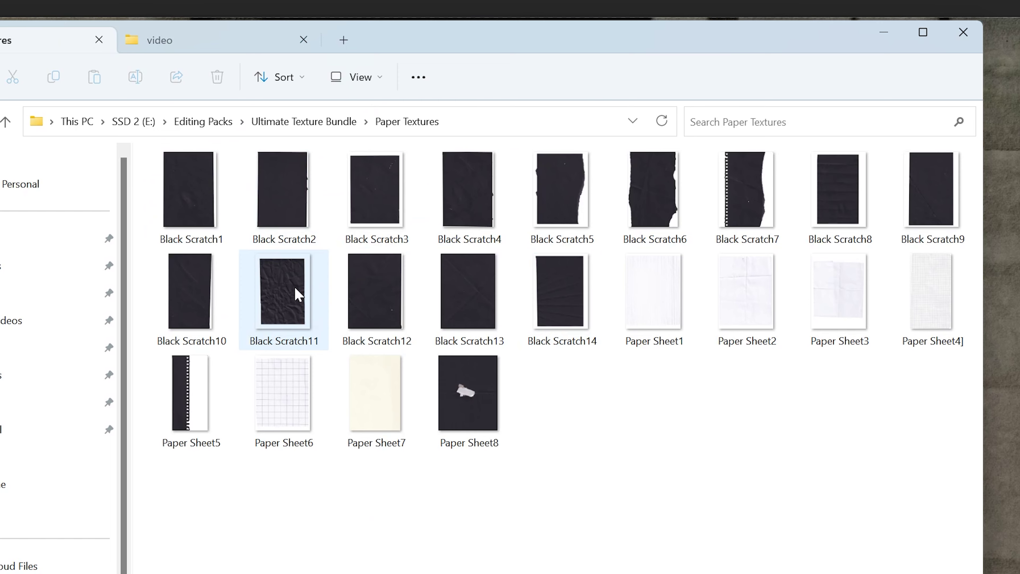
Place the Black Scratch11 paper texture above all layers, rotated and scaled to cover the whole canvas
{"action": "left_click_drag", "start_coordinate": [401, 178], "coordinate": [283, 214]}
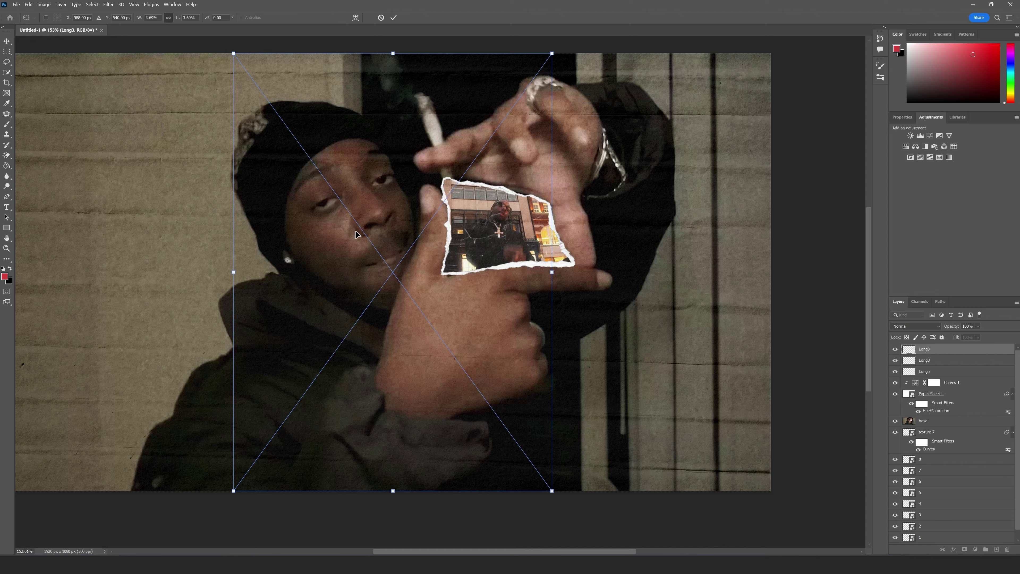
{"action": "scroll", "coordinate": [565, 236], "scroll_direction": "down", "scroll_amount": 3}
{"action": "key", "text": "Return"}
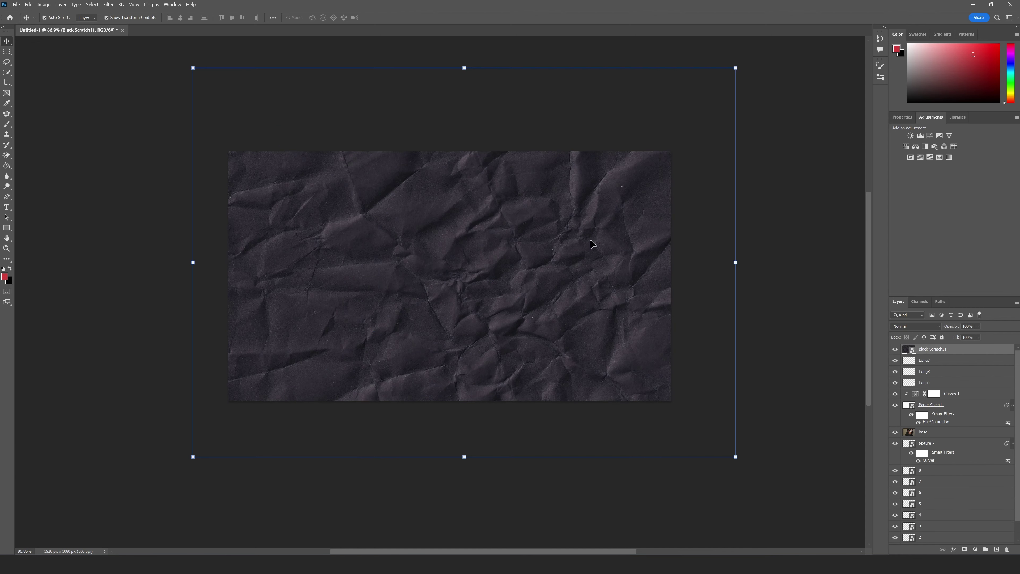
Desaturate the Black Scratch11 layer with Hue/Saturation, blend it in Screen mode and darken it with Curves and Brightness/Contrast
{"action": "left_click", "coordinate": [29, 5]}
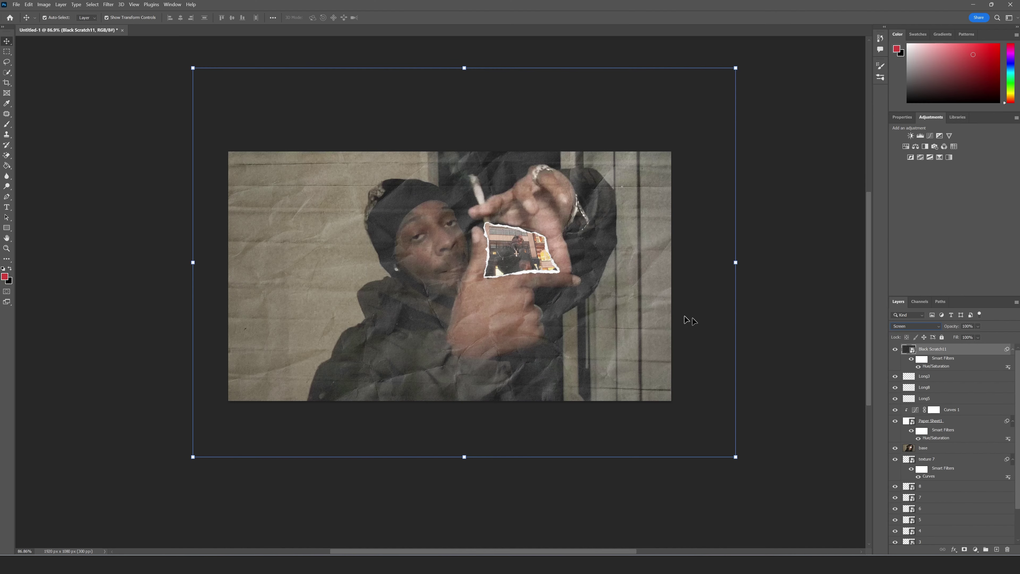
{"action": "left_click", "coordinate": [200, 25]}
{"action": "left_click", "coordinate": [483, 287]}
{"action": "left_click", "coordinate": [645, 195]}
{"action": "left_click", "coordinate": [614, 416]}
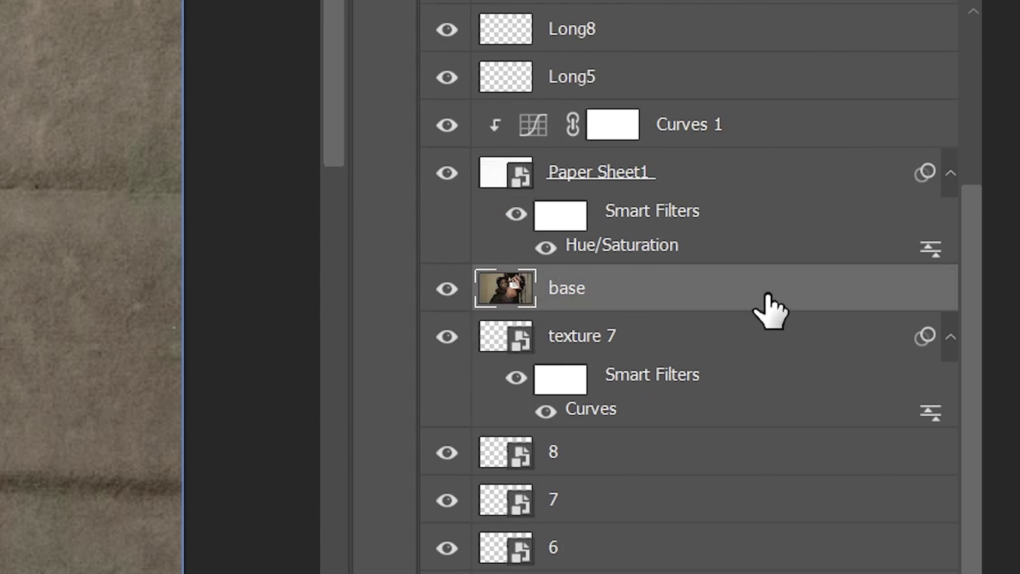
Give the base layer a black Drop Shadow at 100% opacity, 90° angle, 0 px distance, 0% spread and 57 px size
{"action": "double_click", "coordinate": [763, 307]}
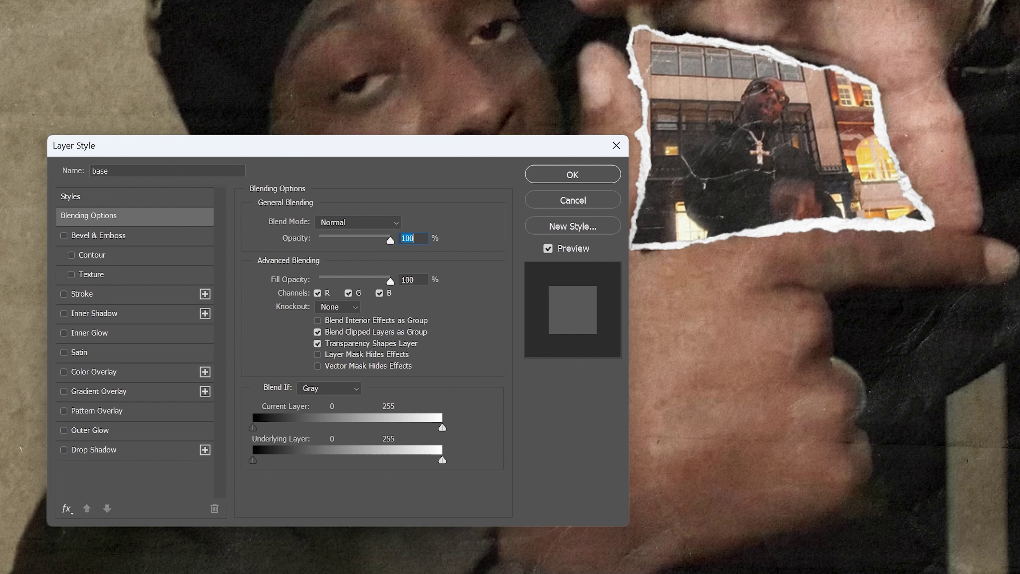
{"action": "left_click", "coordinate": [85, 452]}
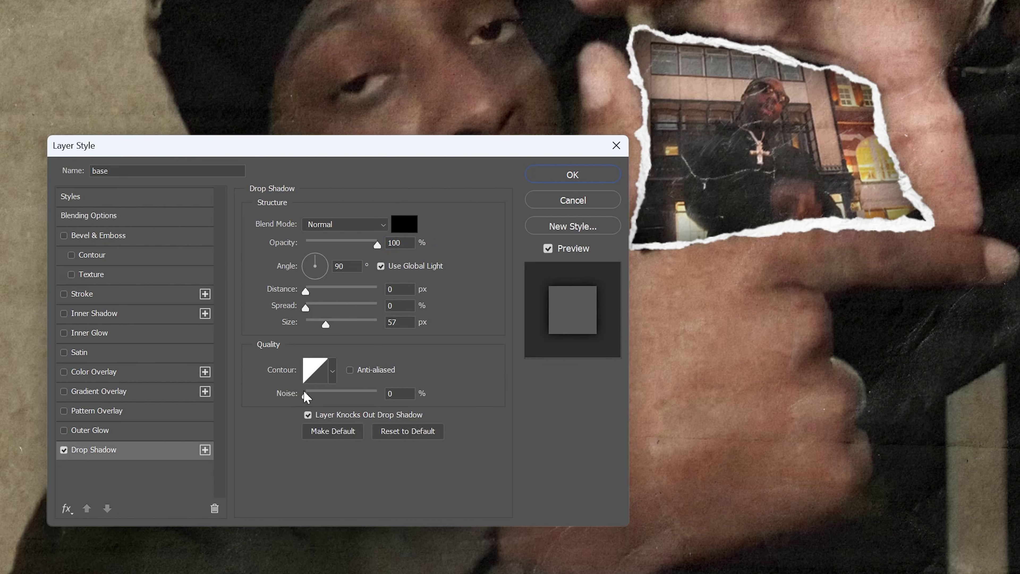
{"action": "mouse_move", "coordinate": [319, 397]}
{"action": "left_mouse_down"}
{"action": "mouse_move", "coordinate": [335, 400]}
{"action": "mouse_move", "coordinate": [315, 400]}
{"action": "left_mouse_up"}
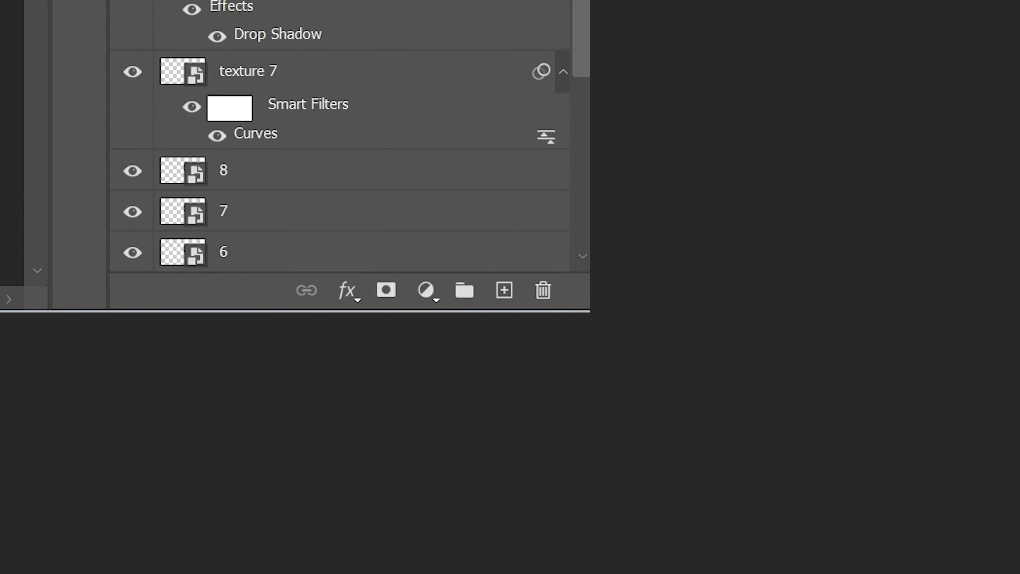
Add a new layer directly above base and paint rough white brush strokes at 50% flow over the background left of and above the man
{"action": "left_click", "coordinate": [504, 290]}
{"action": "left_click_drag", "start_coordinate": [478, 126], "coordinate": [468, 361]}
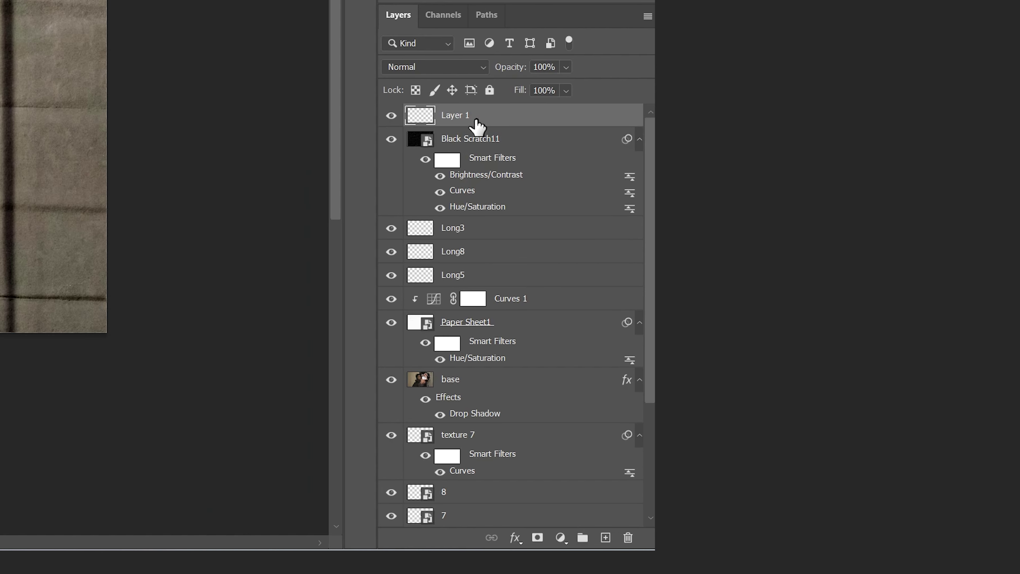
{"action": "mouse_move", "coordinate": [141, 531]}
{"action": "left_mouse_down"}
{"action": "mouse_move", "coordinate": [184, 488]}
{"action": "mouse_move", "coordinate": [232, 464]}
{"action": "mouse_move", "coordinate": [220, 451]}
{"action": "mouse_move", "coordinate": [259, 440]}
{"action": "mouse_move", "coordinate": [280, 407]}
{"action": "mouse_move", "coordinate": [346, 370]}
{"action": "mouse_move", "coordinate": [156, 354]}
{"action": "mouse_move", "coordinate": [177, 333]}
{"action": "mouse_move", "coordinate": [261, 338]}
{"action": "left_mouse_up"}
{"action": "key", "text": "shift+5"}
{"action": "mouse_move", "coordinate": [165, 352]}
{"action": "left_mouse_down"}
{"action": "mouse_move", "coordinate": [314, 307]}
{"action": "mouse_move", "coordinate": [294, 283]}
{"action": "mouse_move", "coordinate": [382, 279]}
{"action": "mouse_move", "coordinate": [374, 225]}
{"action": "mouse_move", "coordinate": [326, 203]}
{"action": "mouse_move", "coordinate": [350, 116]}
{"action": "mouse_move", "coordinate": [370, 90]}
{"action": "mouse_move", "coordinate": [419, 75]}
{"action": "mouse_move", "coordinate": [320, 58]}
{"action": "mouse_move", "coordinate": [281, 22]}
{"action": "left_mouse_up"}
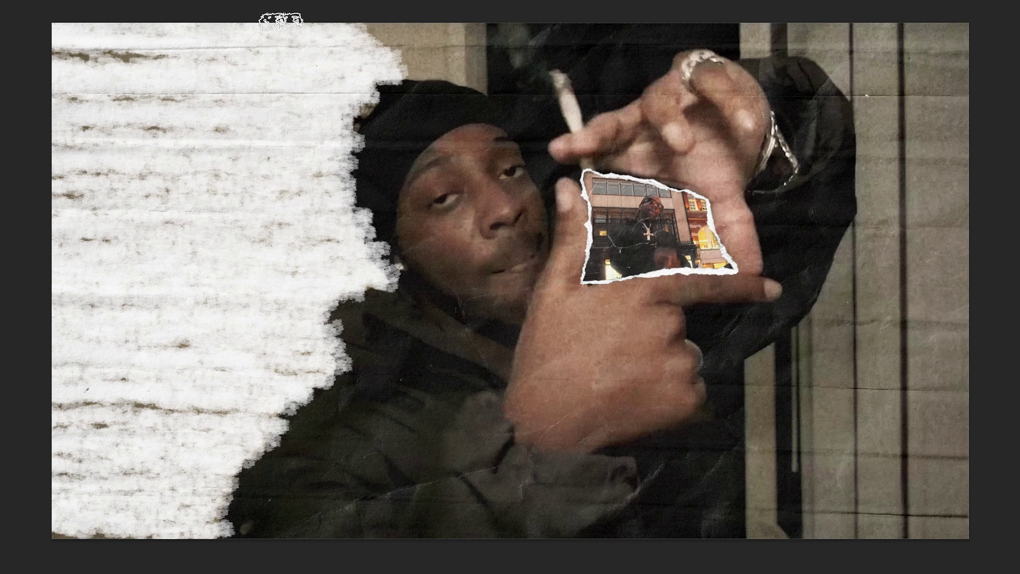
{"action": "left_click_drag", "start_coordinate": [460, 63], "coordinate": [597, 61]}
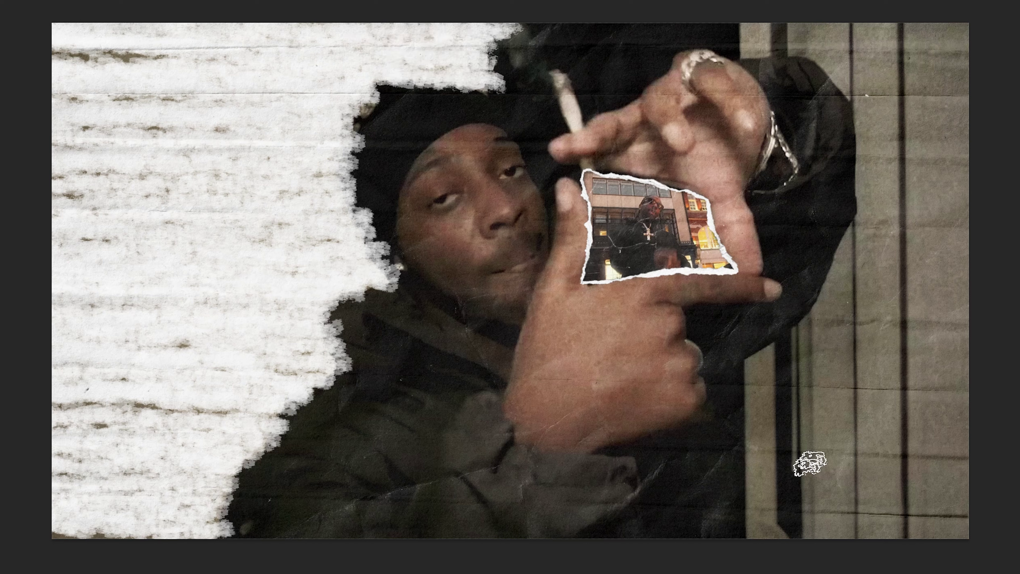
Paint the same rough white texture over the background along the right side of the man
{"action": "mouse_move", "coordinate": [745, 523]}
{"action": "left_mouse_down"}
{"action": "mouse_move", "coordinate": [1007, 461]}
{"action": "mouse_move", "coordinate": [786, 426]}
{"action": "mouse_move", "coordinate": [843, 370]}
{"action": "mouse_move", "coordinate": [939, 321]}
{"action": "mouse_move", "coordinate": [873, 299]}
{"action": "mouse_move", "coordinate": [837, 260]}
{"action": "left_mouse_up"}
{"action": "left_click_drag", "start_coordinate": [855, 228], "coordinate": [924, 185]}
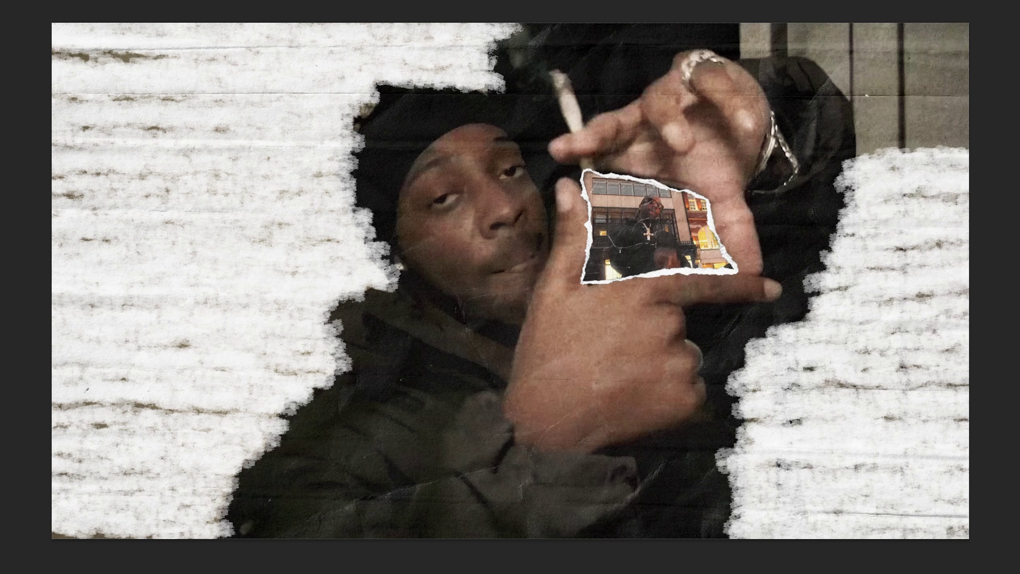
{"action": "left_click_drag", "start_coordinate": [829, 74], "coordinate": [735, 32]}
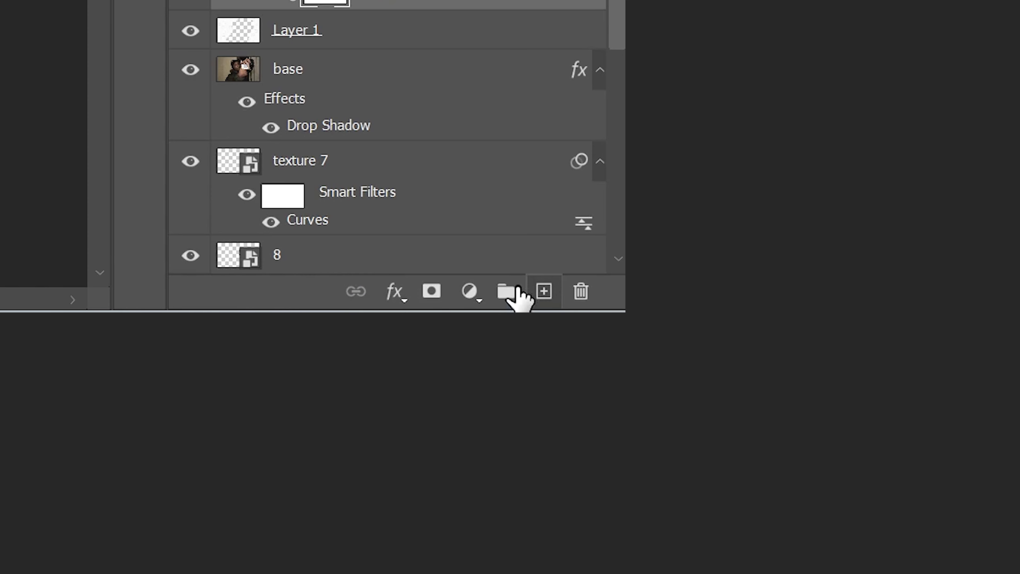
Put Layer 1 into a new group and clip the Levels adjustment to that group
{"action": "left_click", "coordinate": [516, 290]}
{"action": "left_click_drag", "start_coordinate": [572, 268], "coordinate": [567, 241]}
{"action": "left_click_drag", "start_coordinate": [565, 326], "coordinate": [569, 279]}
{"action": "right_click", "coordinate": [620, 247]}
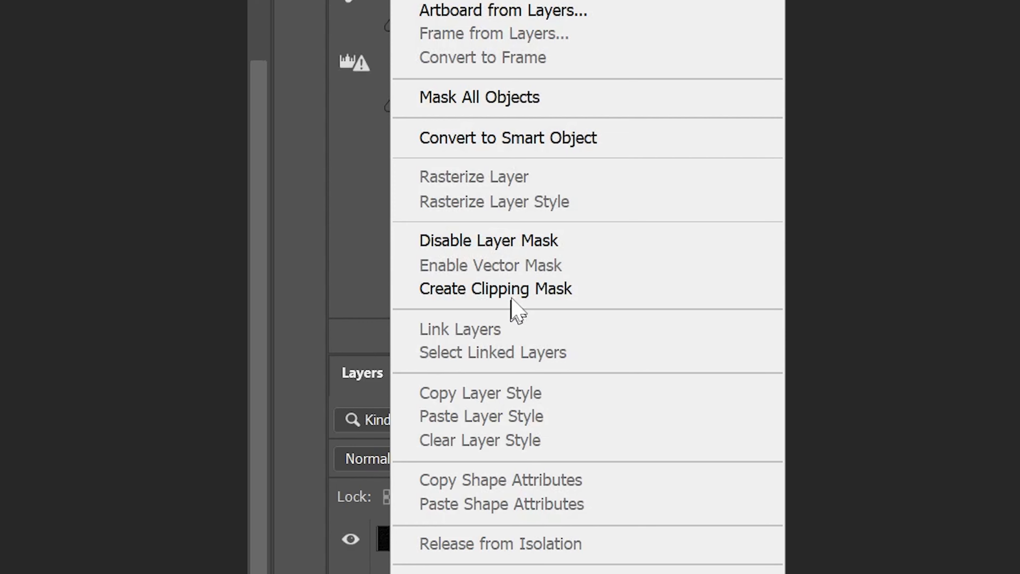
{"action": "left_click", "coordinate": [507, 290]}
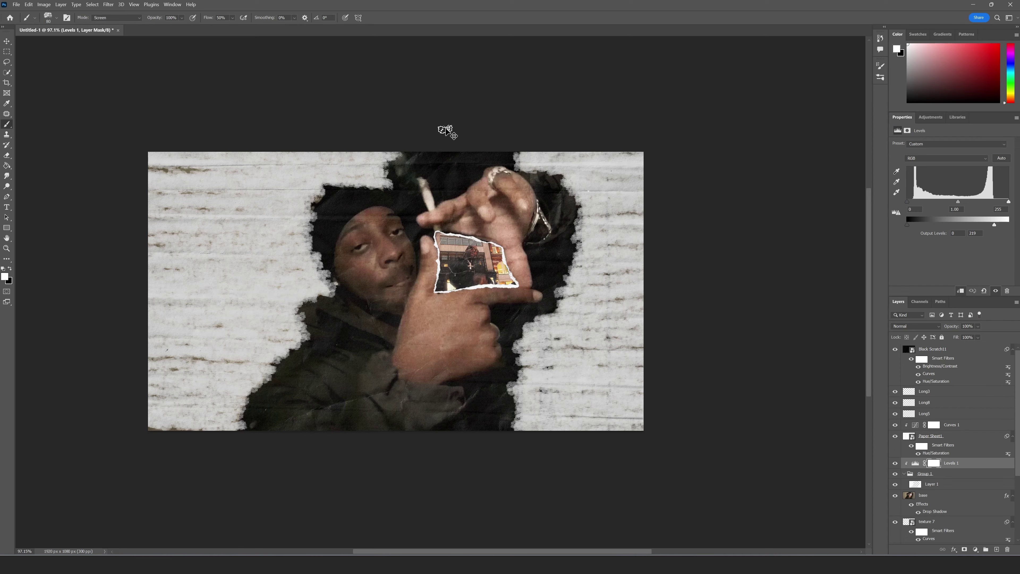
Save a copy of the finished frame as a PNG in the Paint folder inside Paper Effect
{"action": "key", "text": "ctrl+s"}
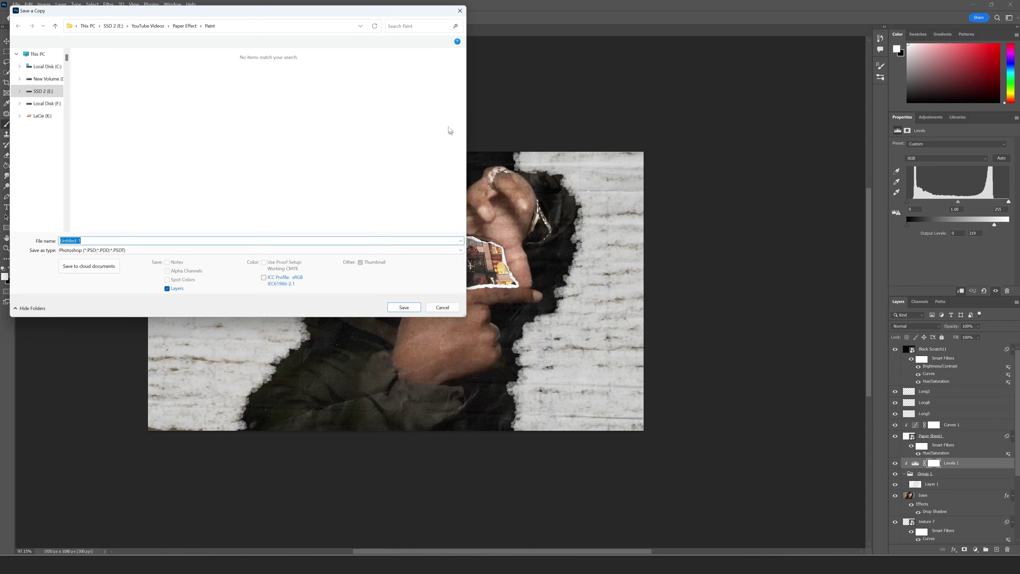
{"action": "left_click", "coordinate": [450, 25]}
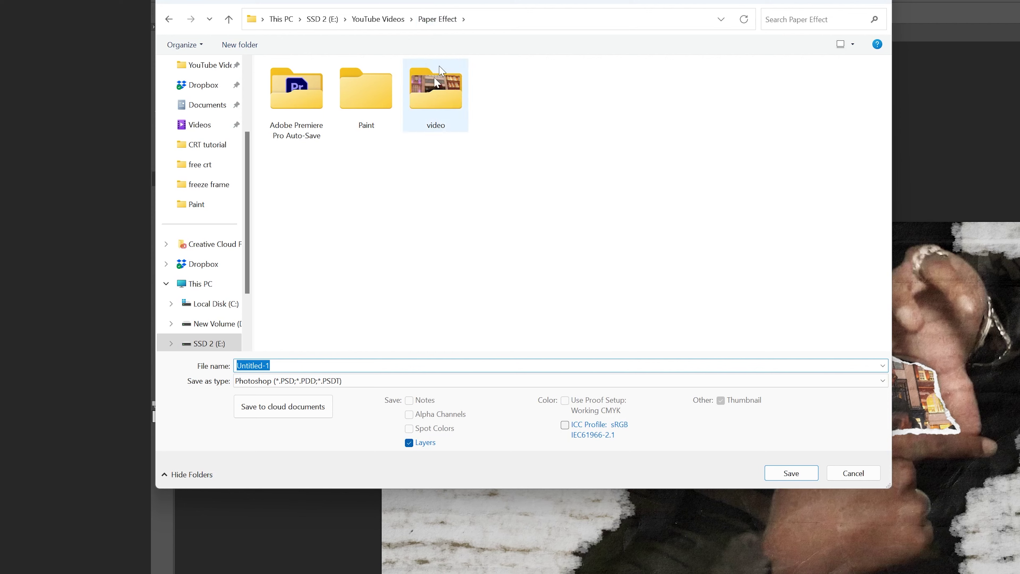
{"action": "double_click", "coordinate": [363, 115]}
{"action": "left_click", "coordinate": [319, 387]}
{"action": "left_click", "coordinate": [262, 567]}
{"action": "left_click", "coordinate": [784, 474]}
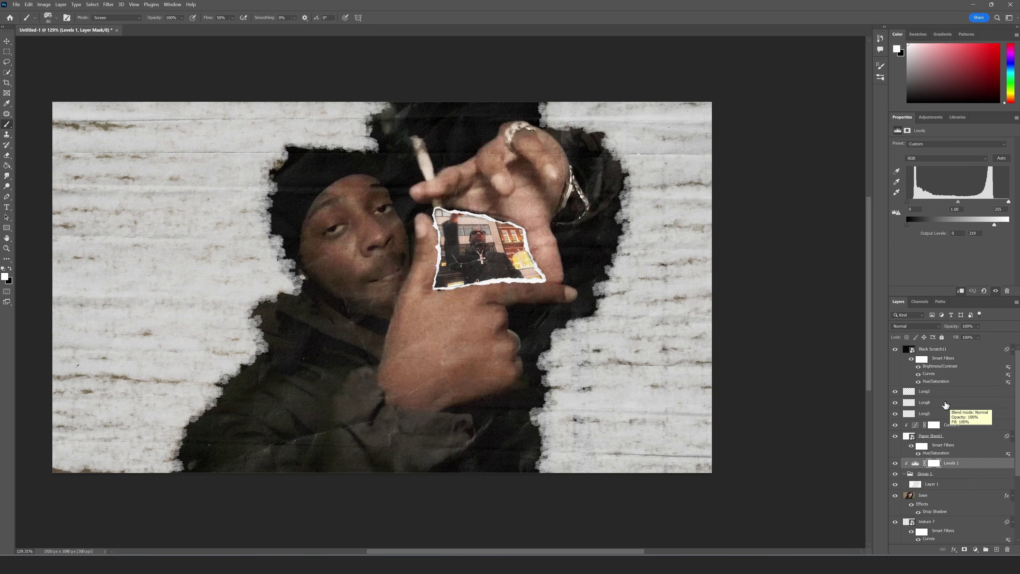
Slightly reshape the torn-paper border strips around the framed still with Puppet Warp, beginning with Long5
{"action": "left_click", "coordinate": [932, 409]}
{"action": "left_click", "coordinate": [933, 414]}
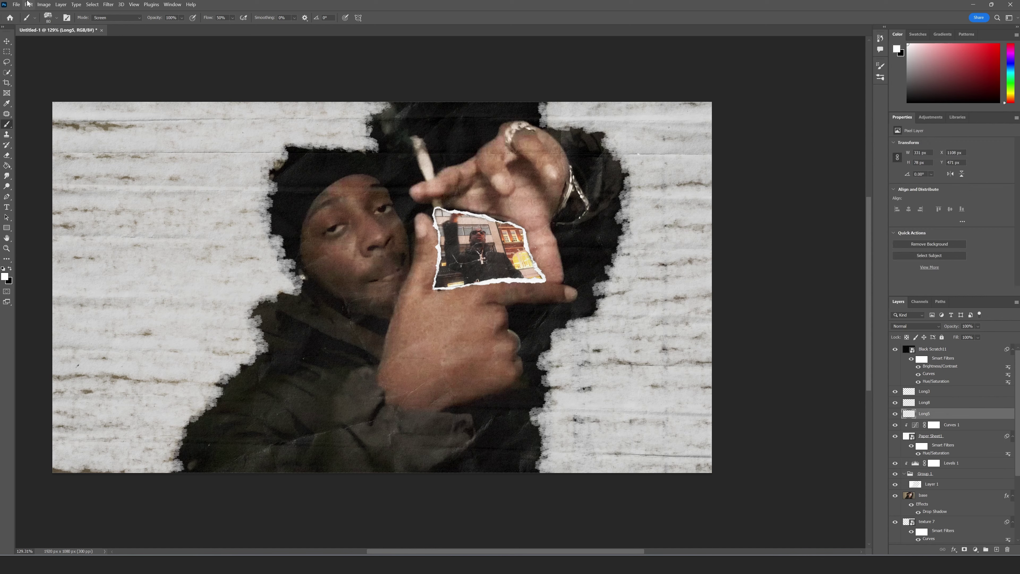
{"action": "left_click", "coordinate": [28, 4]}
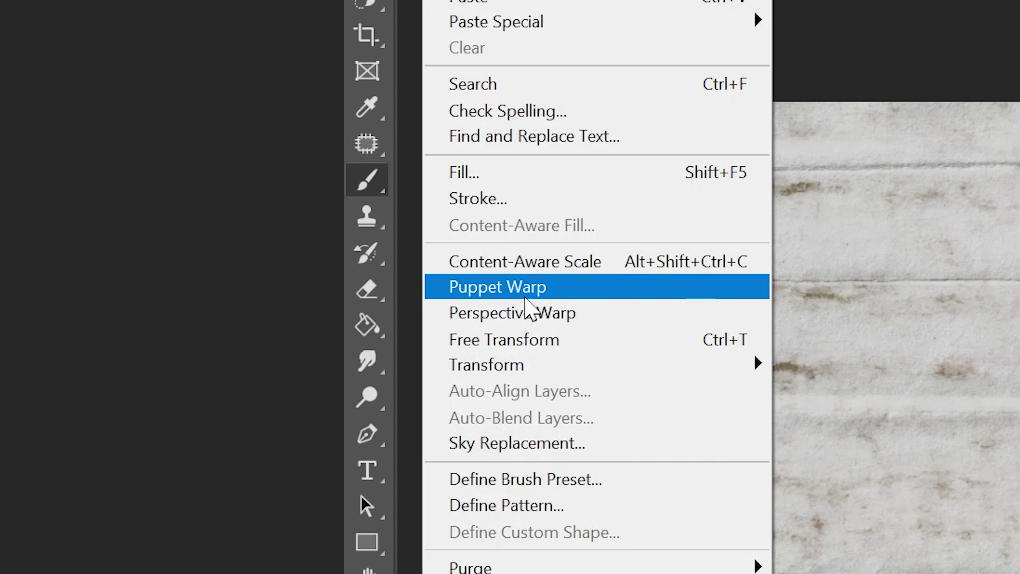
{"action": "left_click", "coordinate": [526, 297]}
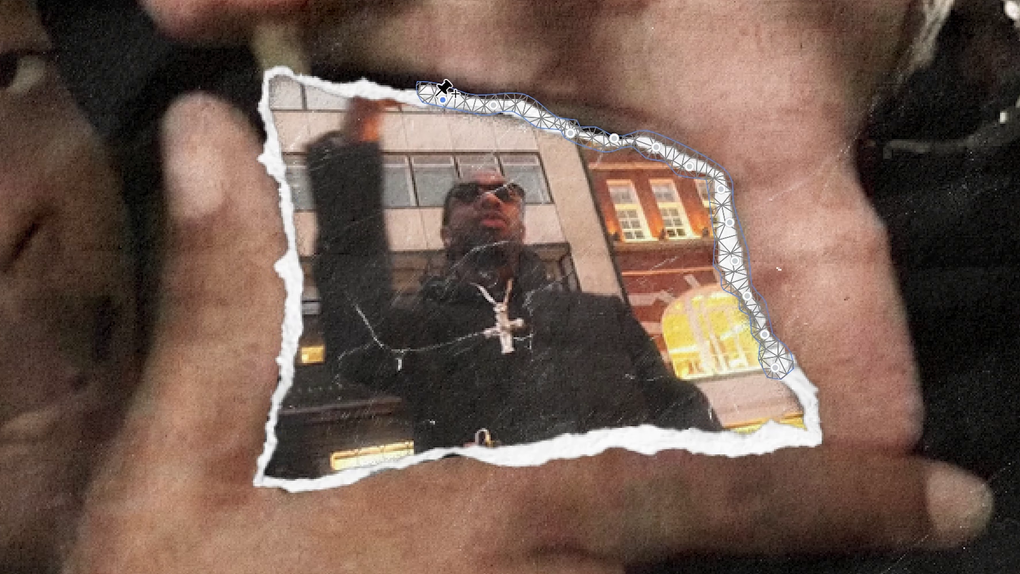
{"action": "left_click_drag", "start_coordinate": [657, 147], "coordinate": [653, 153]}
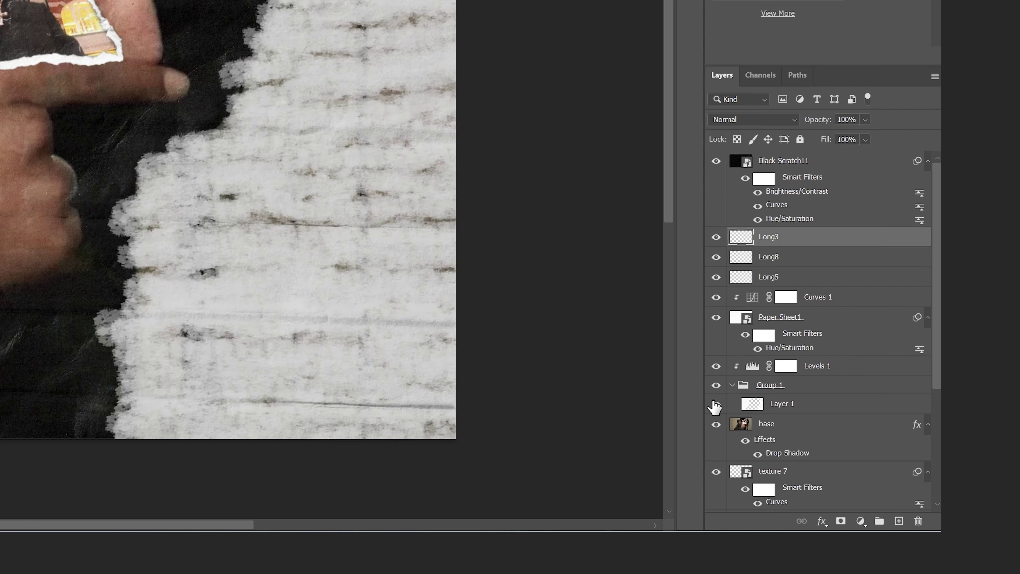
Hide Layer 1, add a new layer in Group 1 and repaint the rough white background around the man
{"action": "left_click", "coordinate": [716, 403]}
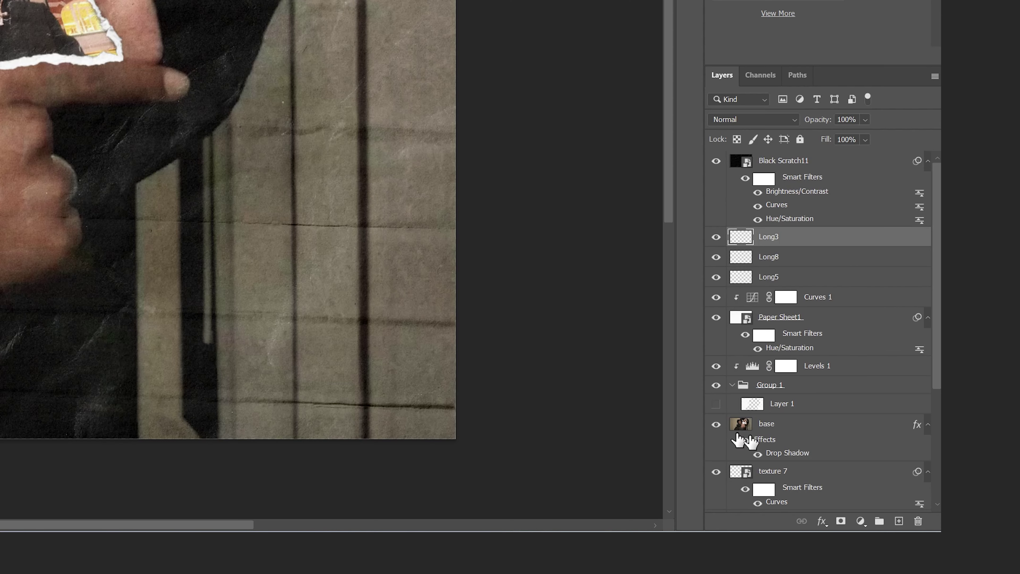
{"action": "left_click", "coordinate": [899, 522]}
{"action": "left_click_drag", "start_coordinate": [770, 259], "coordinate": [784, 418]}
{"action": "mouse_move", "coordinate": [376, 387]}
{"action": "left_mouse_down"}
{"action": "mouse_move", "coordinate": [144, 340]}
{"action": "mouse_move", "coordinate": [469, 234]}
{"action": "mouse_move", "coordinate": [239, 113]}
{"action": "left_mouse_up"}
{"action": "mouse_move", "coordinate": [845, 308]}
{"action": "left_mouse_down"}
{"action": "mouse_move", "coordinate": [912, 204]}
{"action": "mouse_move", "coordinate": [916, 121]}
{"action": "mouse_move", "coordinate": [779, 53]}
{"action": "mouse_move", "coordinate": [804, 24]}
{"action": "left_mouse_up"}
{"action": "key", "text": "ctrl+minus"}
{"action": "mouse_move", "coordinate": [335, 464]}
{"action": "left_mouse_down"}
{"action": "mouse_move", "coordinate": [392, 350]}
{"action": "mouse_move", "coordinate": [448, 270]}
{"action": "mouse_move", "coordinate": [103, 214]}
{"action": "mouse_move", "coordinate": [217, 168]}
{"action": "mouse_move", "coordinate": [179, 108]}
{"action": "mouse_move", "coordinate": [511, 112]}
{"action": "left_mouse_up"}
Rotate the texture 7 overlay so different scratches fall inside the framed opening
{"action": "key", "text": "ctrl+t"}
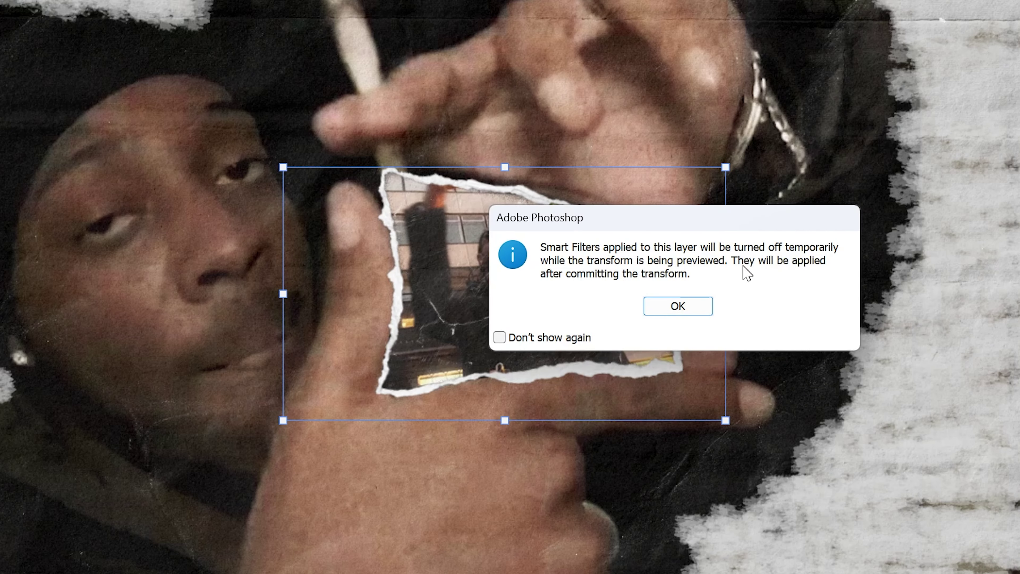
{"action": "left_click", "coordinate": [701, 304]}
{"action": "left_click_drag", "start_coordinate": [741, 299], "coordinate": [348, 256]}
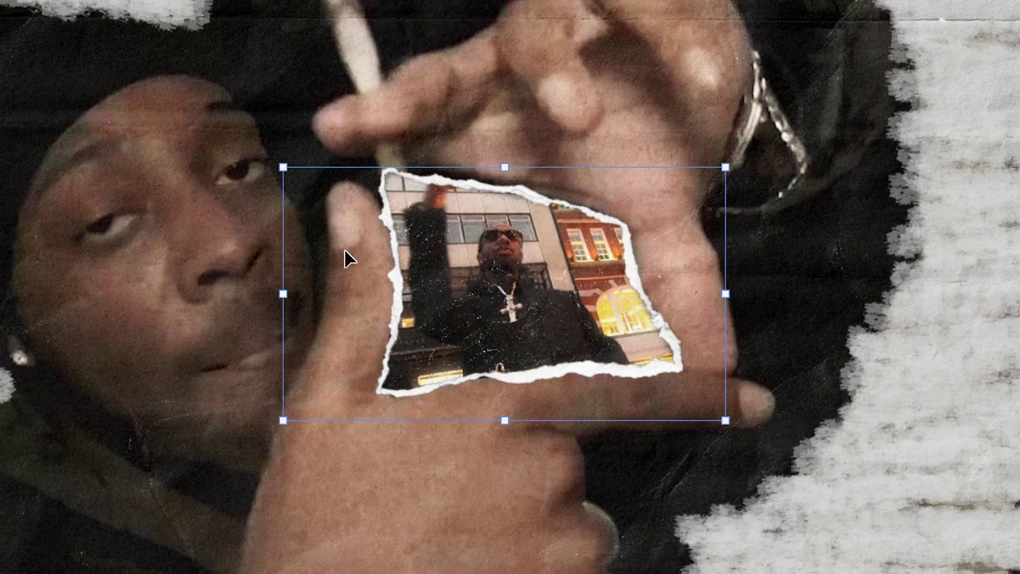
{"action": "key", "text": "Escape"}
{"action": "key", "text": "ctrl+minus"}
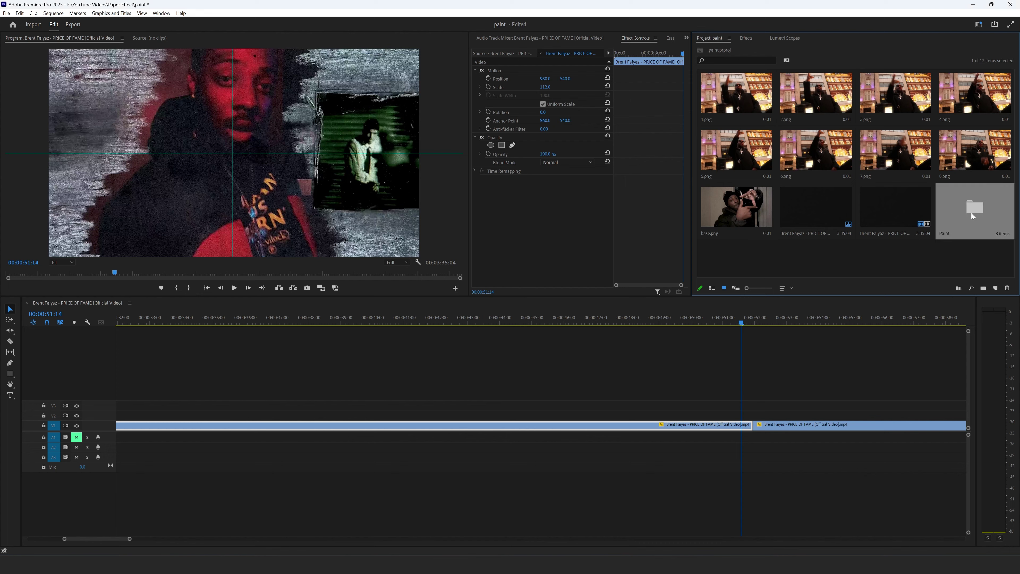
In Premiere Pro, open the Paint bin and lay the eight exported PNGs on the timeline, two frames each, before the second video clip
{"action": "double_click", "coordinate": [972, 213]}
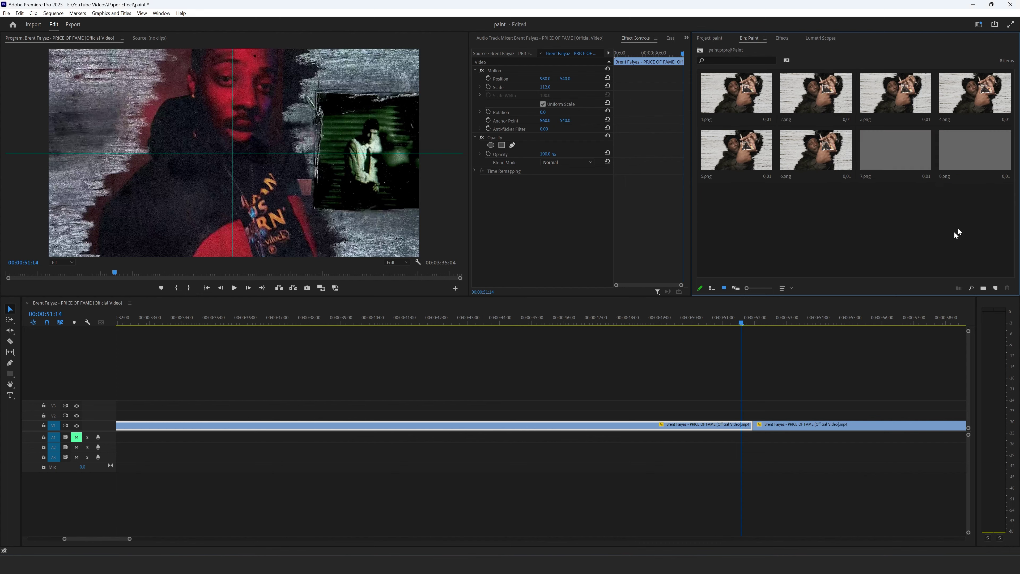
{"action": "key", "text": "Down"}
{"action": "left_click", "coordinate": [393, 521]}
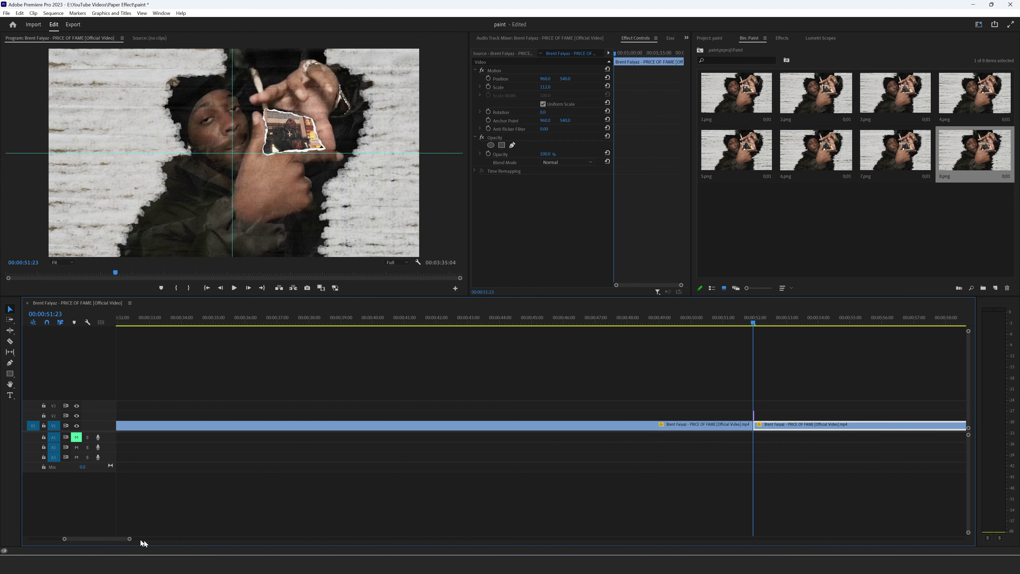
{"action": "left_click_drag", "start_coordinate": [554, 415], "coordinate": [565, 414]}
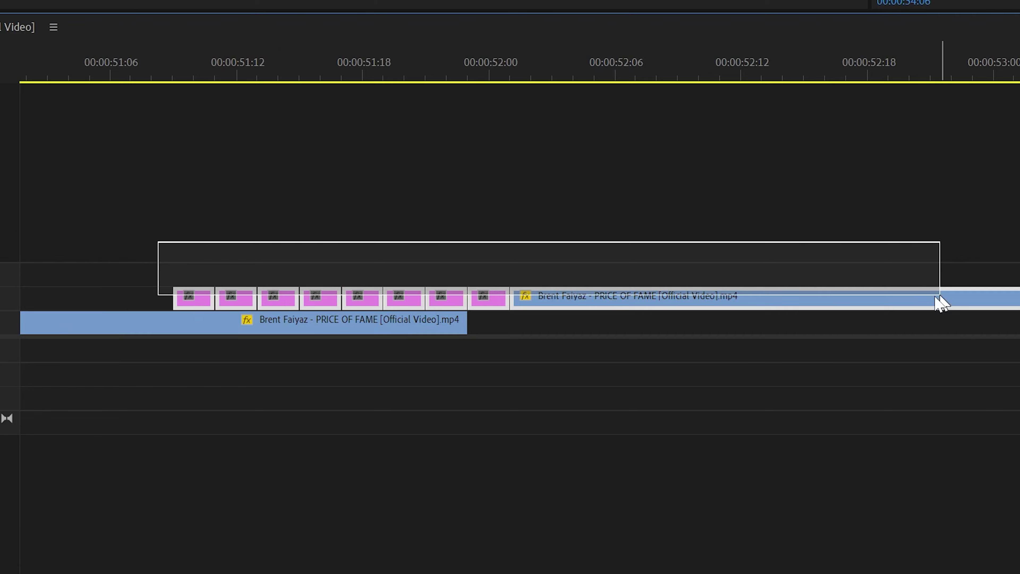
Nest the eight PNG stills together with the video clip that follows them into one sequence
{"action": "right_click", "coordinate": [939, 301]}
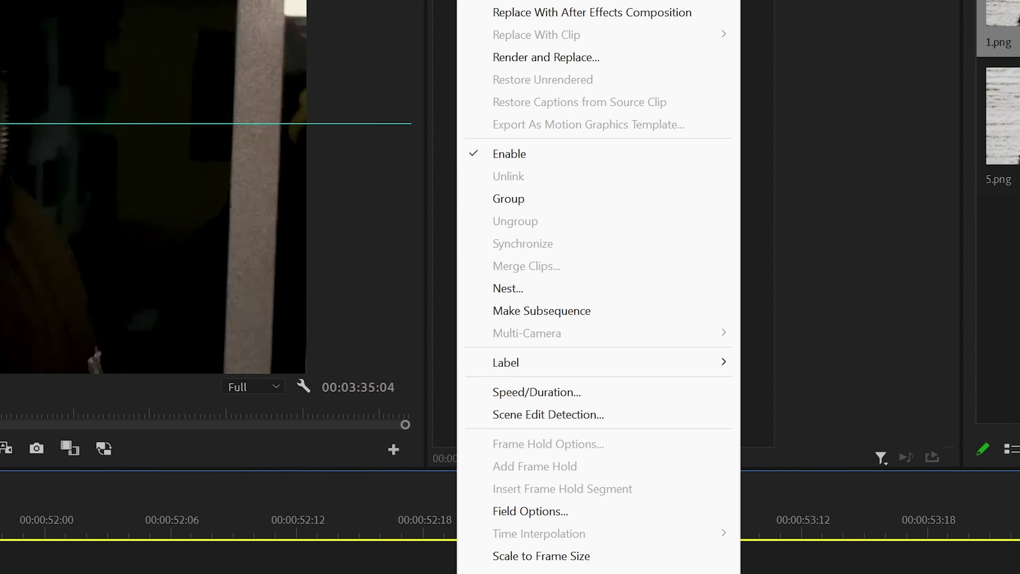
{"action": "left_click", "coordinate": [535, 286]}
{"action": "left_click", "coordinate": [470, 322]}
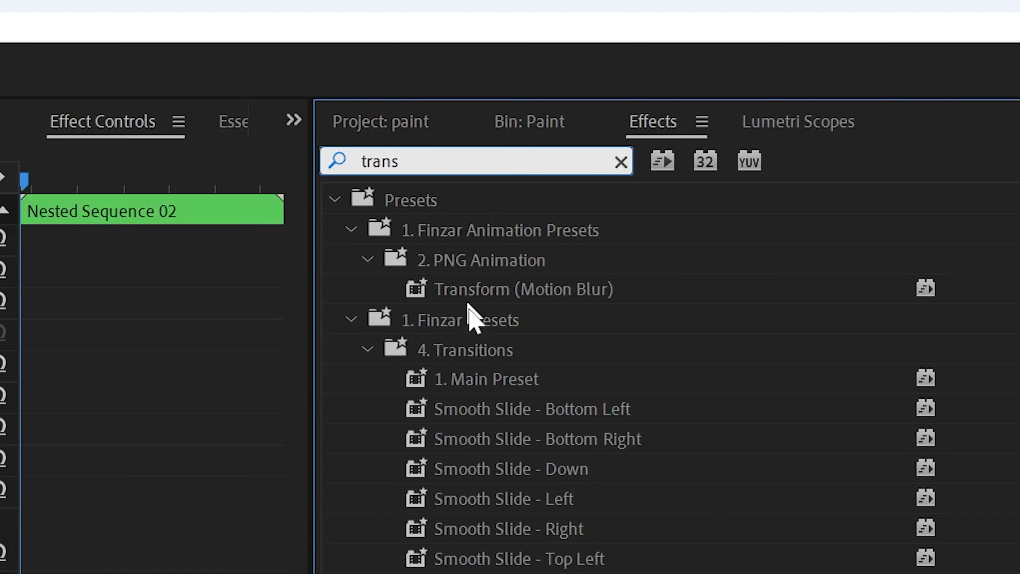
Apply the Transform (Motion Blur) preset to the nest, keyframe Position to 836, 617 and Scale to 142.7 at 00:00:51:23, and delete the surplus keyframes
{"action": "left_click_drag", "start_coordinate": [472, 314], "coordinate": [444, 272]}
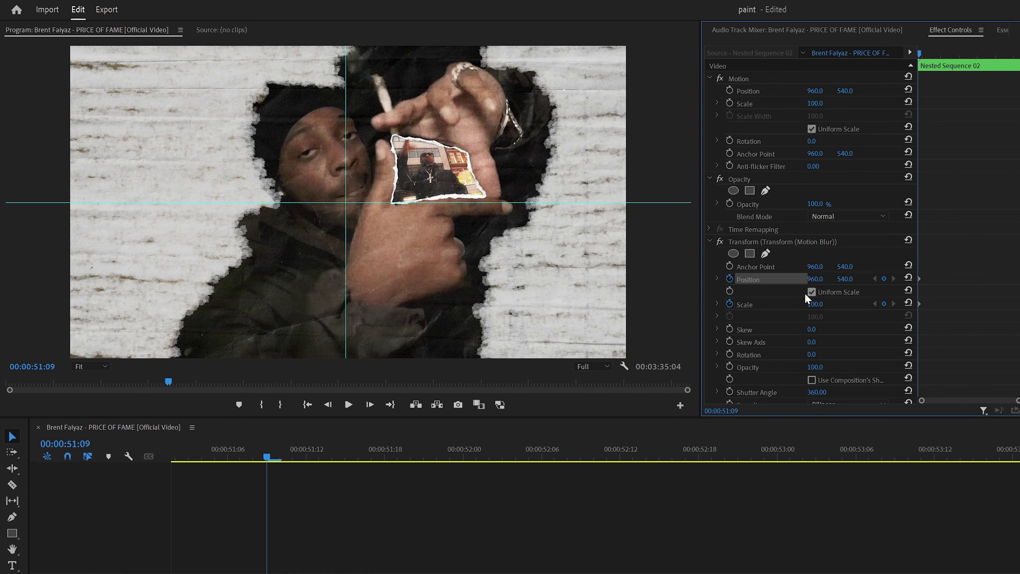
{"action": "left_click_drag", "start_coordinate": [816, 304], "coordinate": [864, 305]}
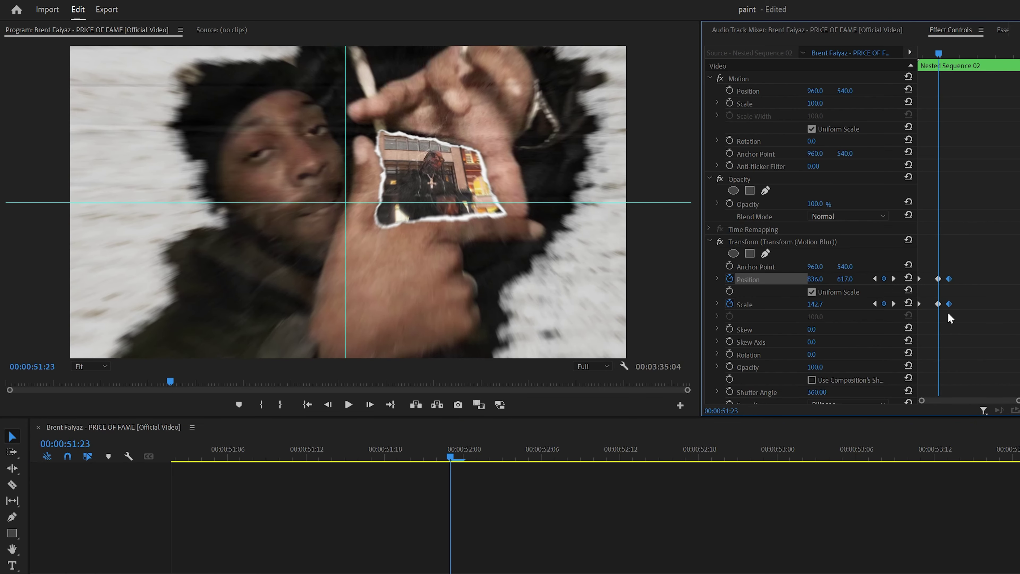
{"action": "key", "text": "Delete"}
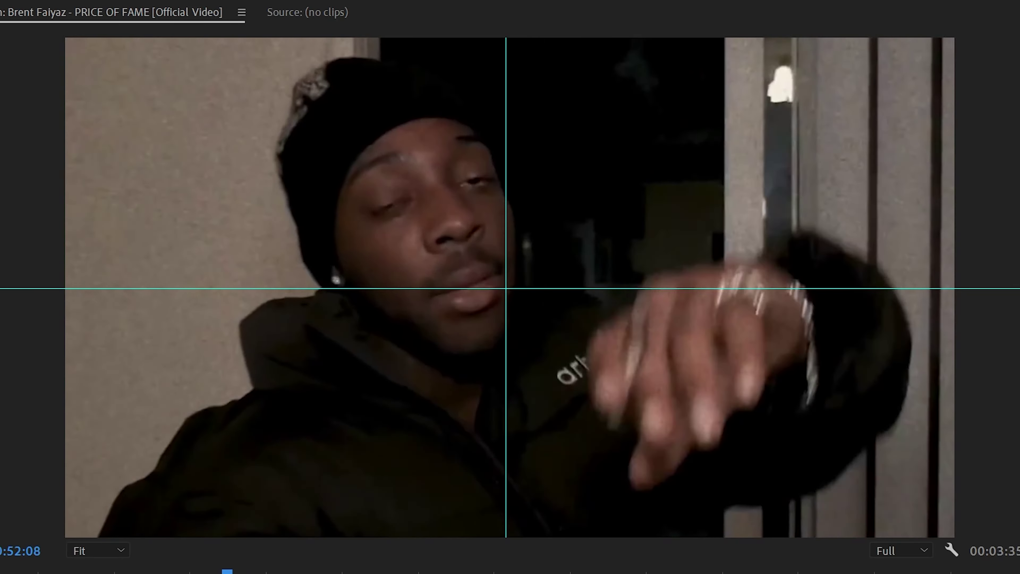
Place an adjustment layer across the cut into Nested Sequence 02, apply the SHAKE TRANSITION WITH FLASH (6-8 Frames) preset, and preview the transition
{"action": "left_click_drag", "start_coordinate": [432, 273], "coordinate": [632, 274]}
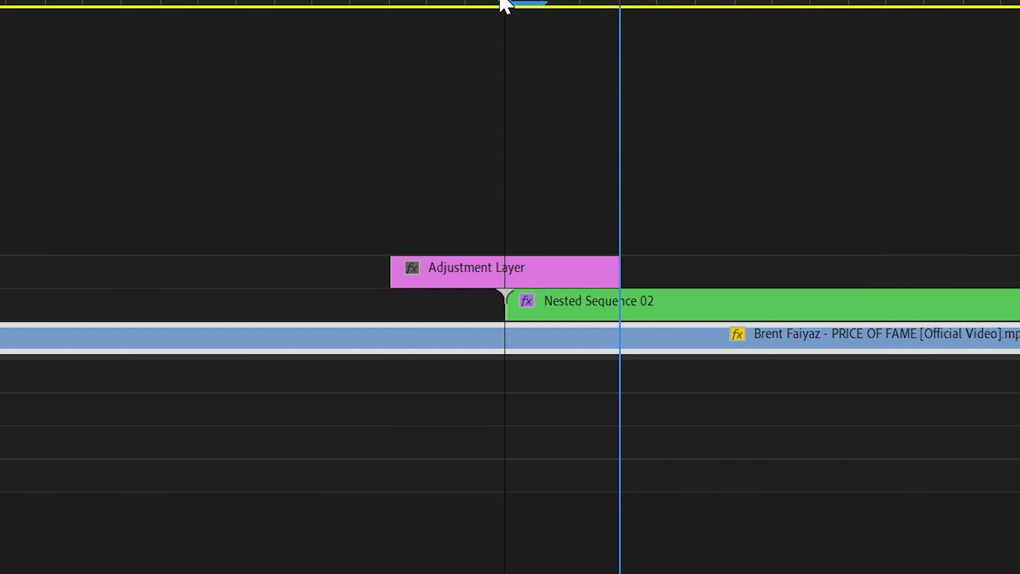
{"action": "left_click", "coordinate": [502, 3]}
{"action": "left_click", "coordinate": [531, 272]}
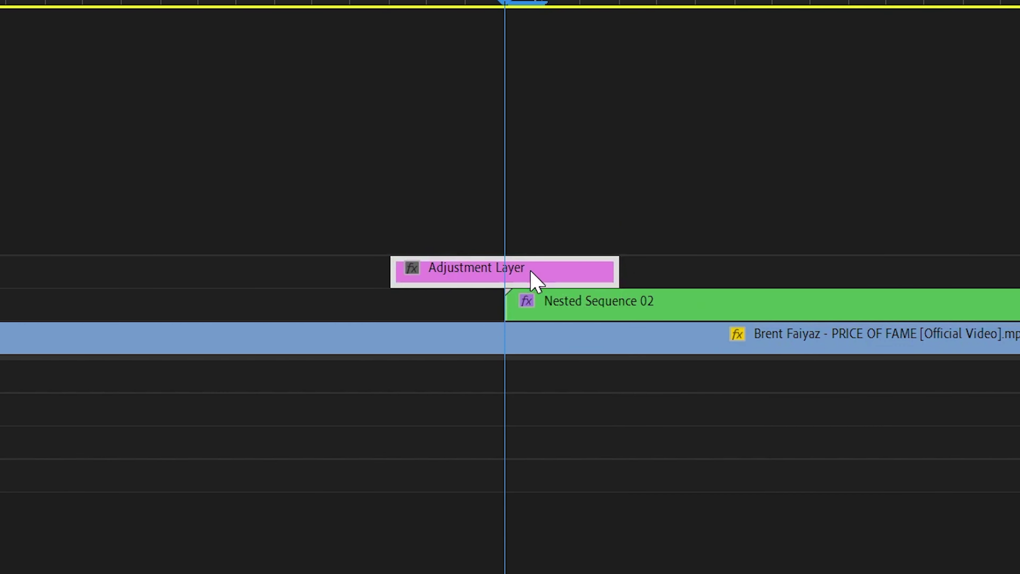
{"action": "left_click_drag", "start_coordinate": [479, 289], "coordinate": [460, 269]}
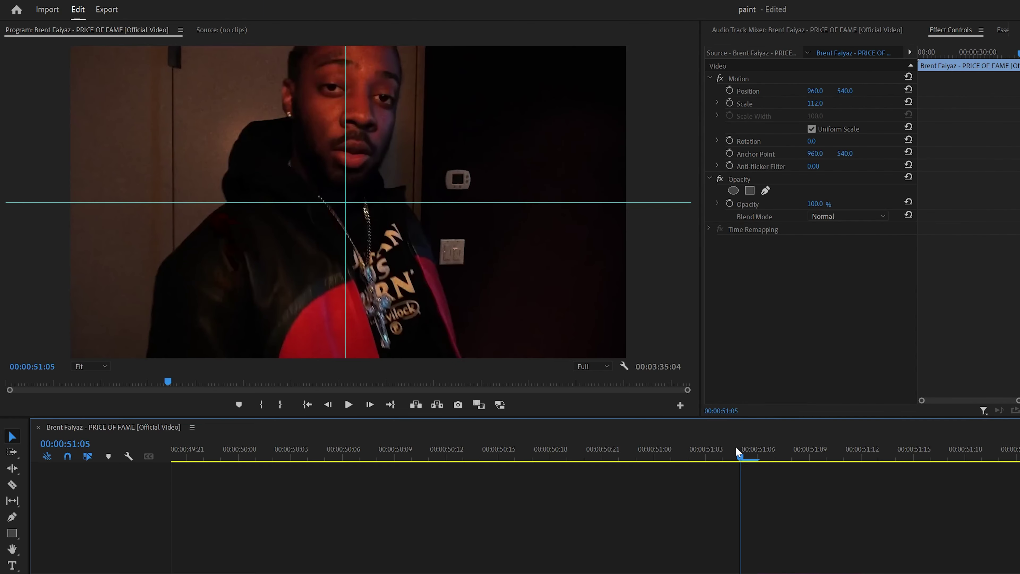
{"action": "key", "text": "space"}
{"action": "left_click", "coordinate": [737, 452]}
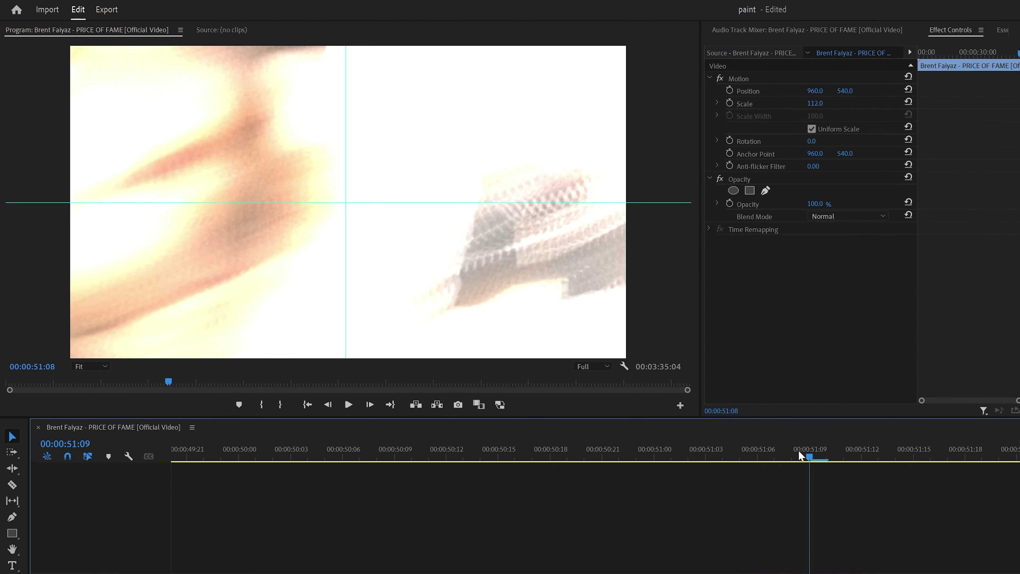
{"action": "left_click_drag", "start_coordinate": [531, 273], "coordinate": [532, 282]}
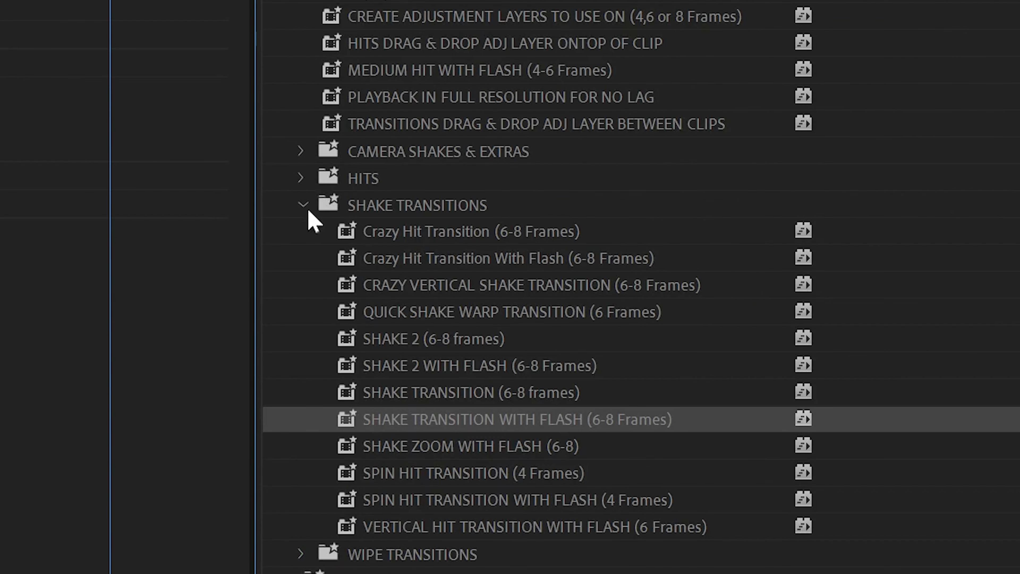
Find the HITS presets and apply AGRESSIVE HIT WITH FLASH (6 frames) to an adjustment layer
{"action": "left_click", "coordinate": [303, 206]}
{"action": "left_click", "coordinate": [300, 178]}
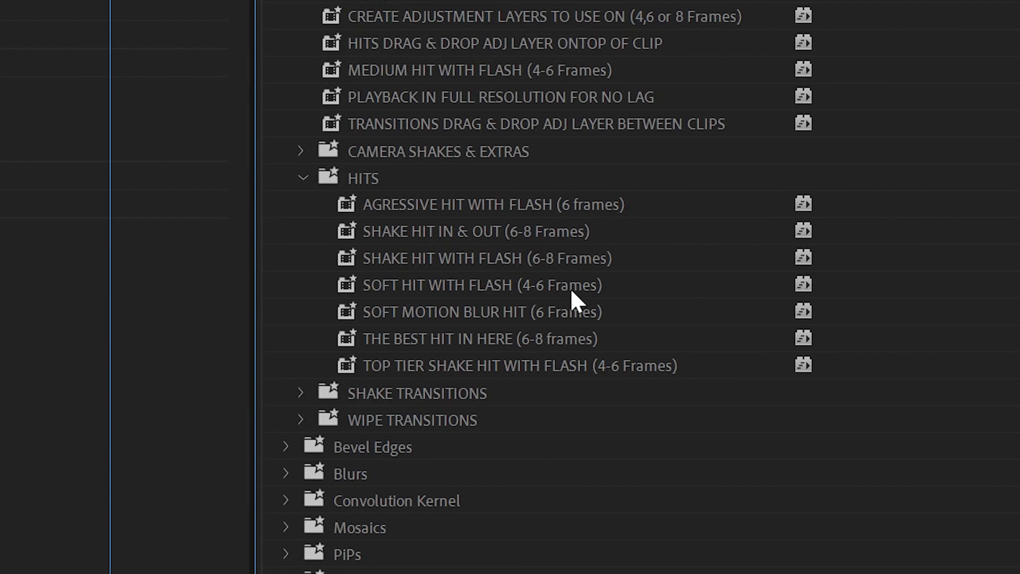
{"action": "left_click_drag", "start_coordinate": [426, 206], "coordinate": [473, 266]}
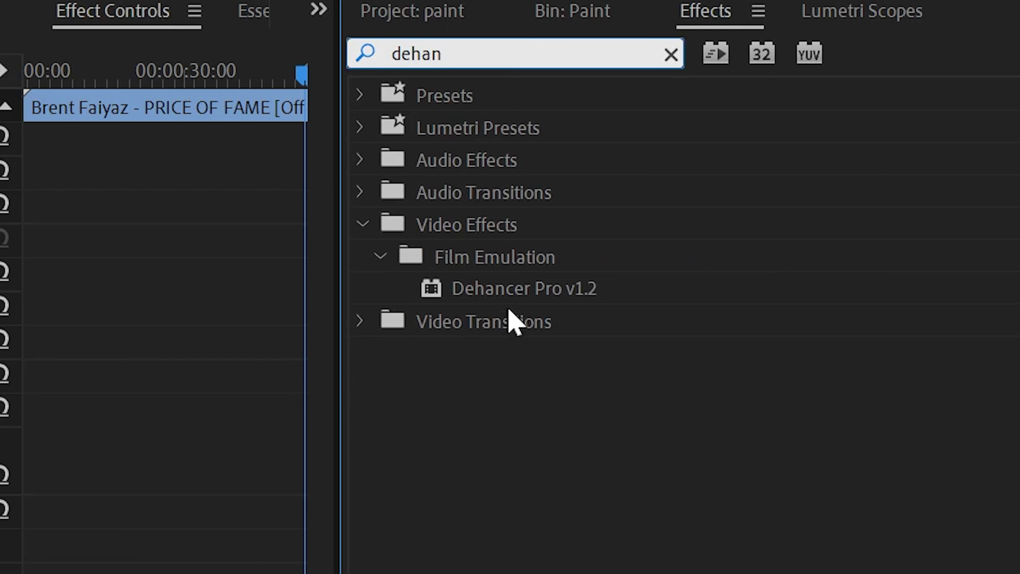
Add the Dehancer Pro v1.2 film emulation, and load Filmic.cube as the nested sequence's Lumetri creative look at about 19.3 intensity
{"action": "left_click_drag", "start_coordinate": [508, 291], "coordinate": [513, 285]}
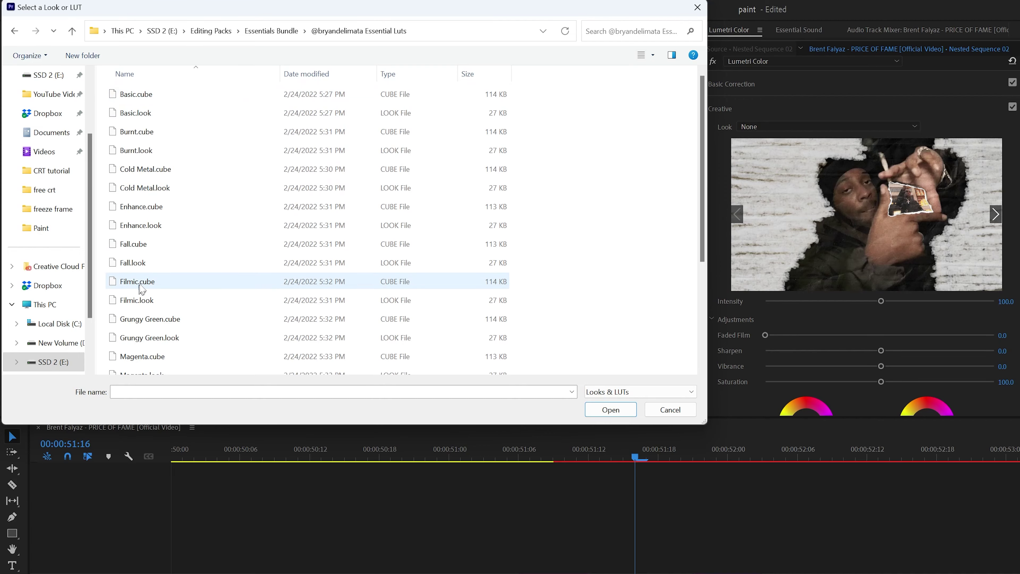
{"action": "double_click", "coordinate": [140, 282]}
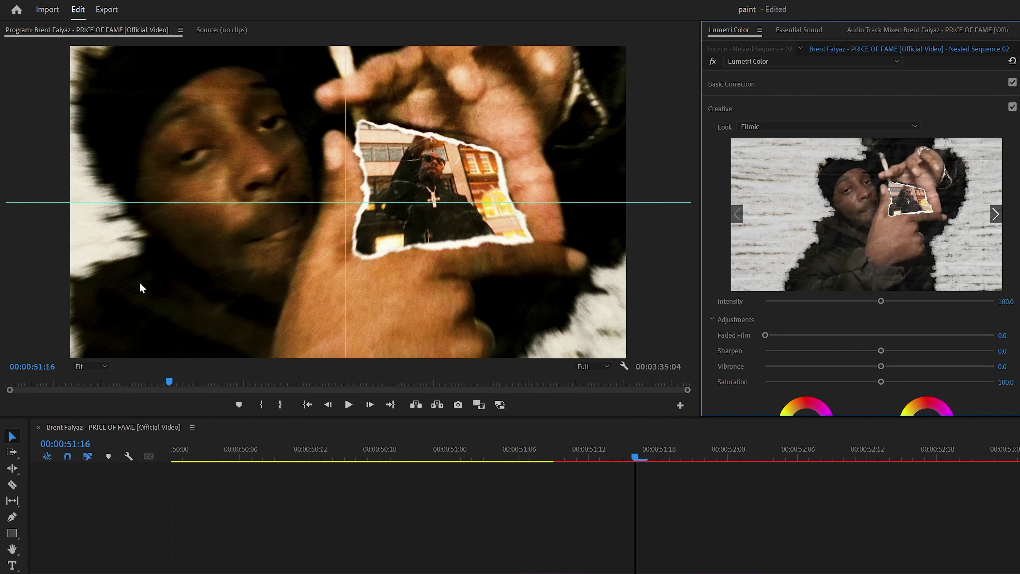
{"action": "left_click_drag", "start_coordinate": [860, 306], "coordinate": [780, 305]}
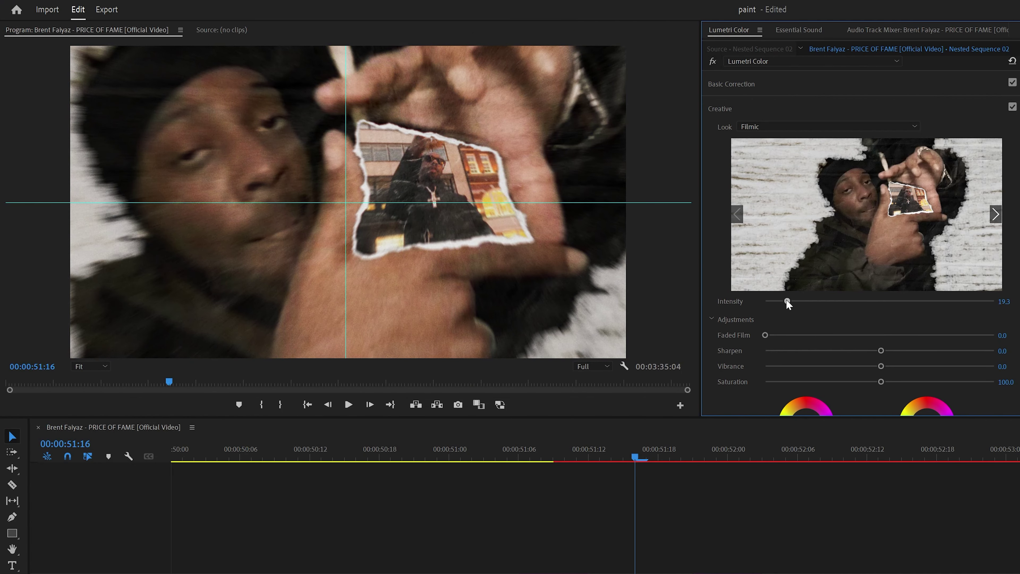